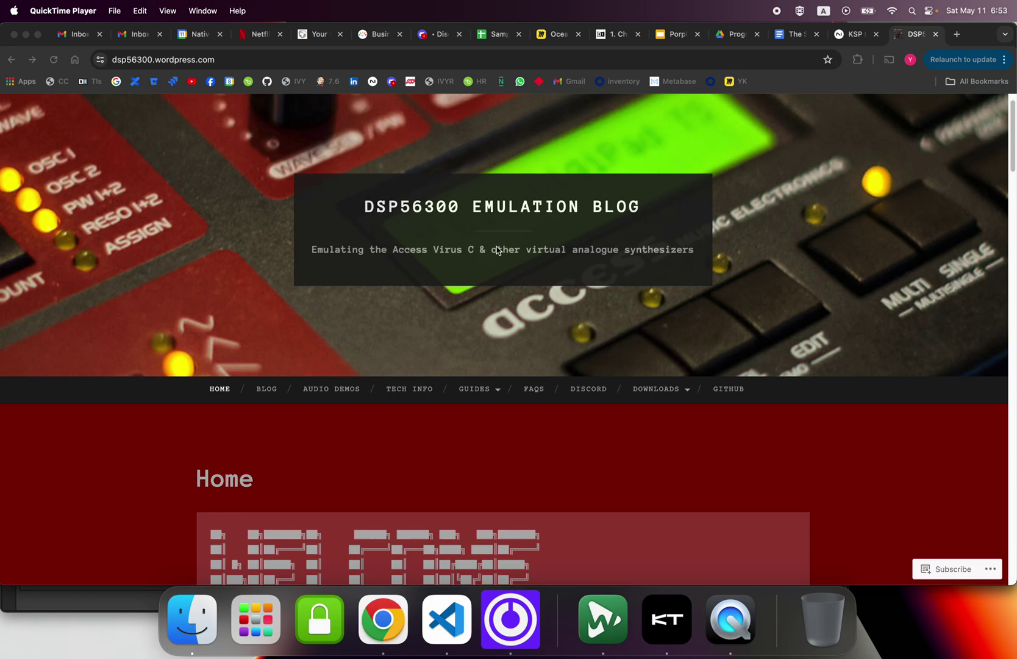
# - Scroll through the DSP56300 Emulation Blog home page and bring the Chrome window forward
pyautogui.scroll(-5, 556, 329)
pyautogui.scroll(5, 556, 329)
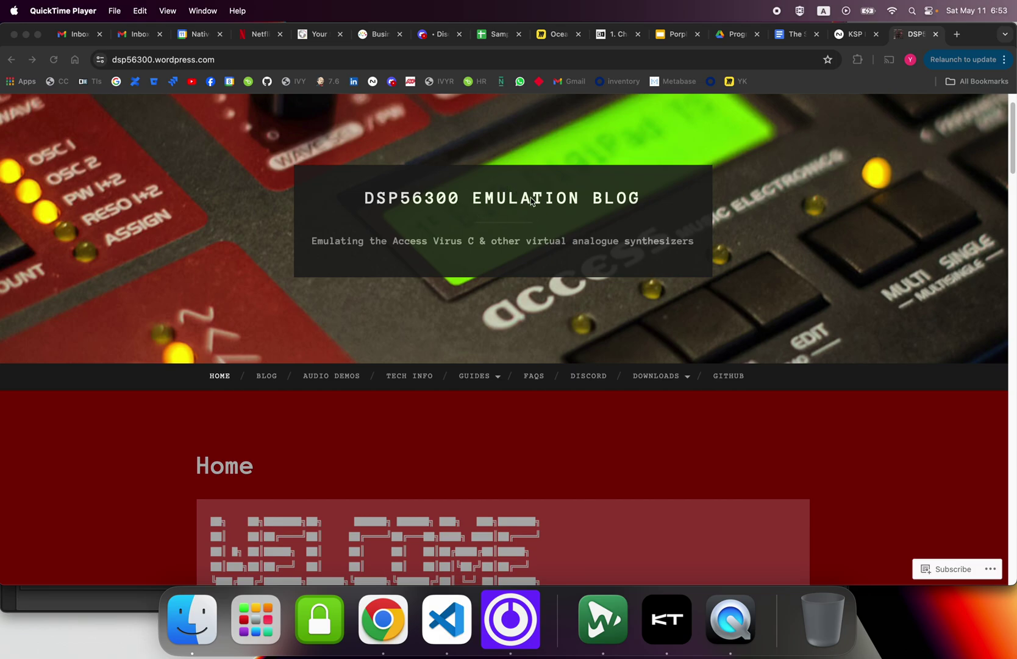
pyautogui.scroll(-8, 620, 283)
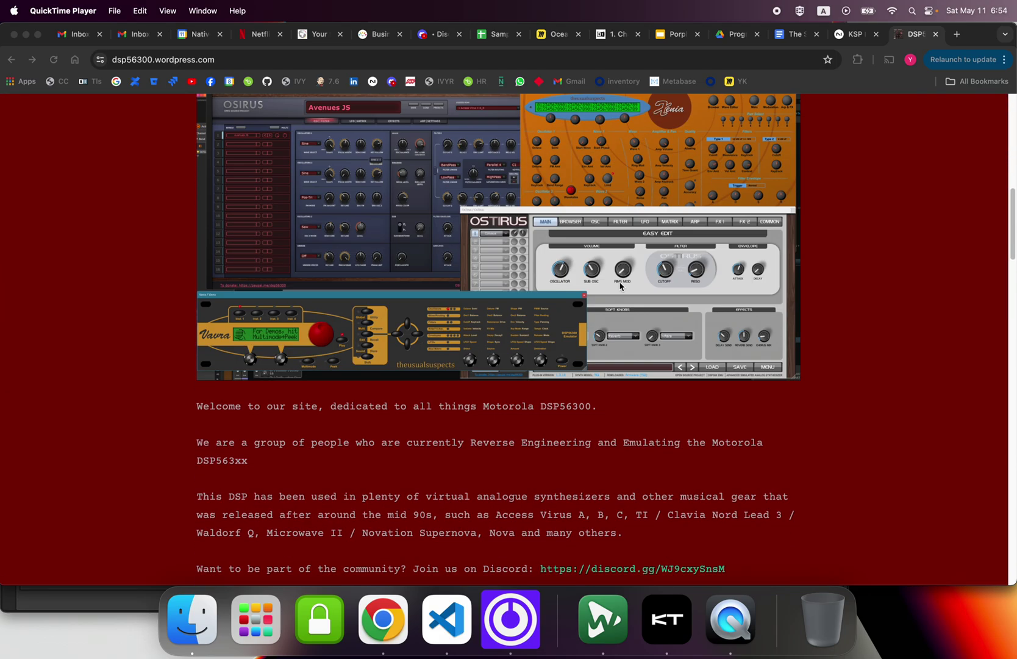
pyautogui.scroll(4, 619, 284)
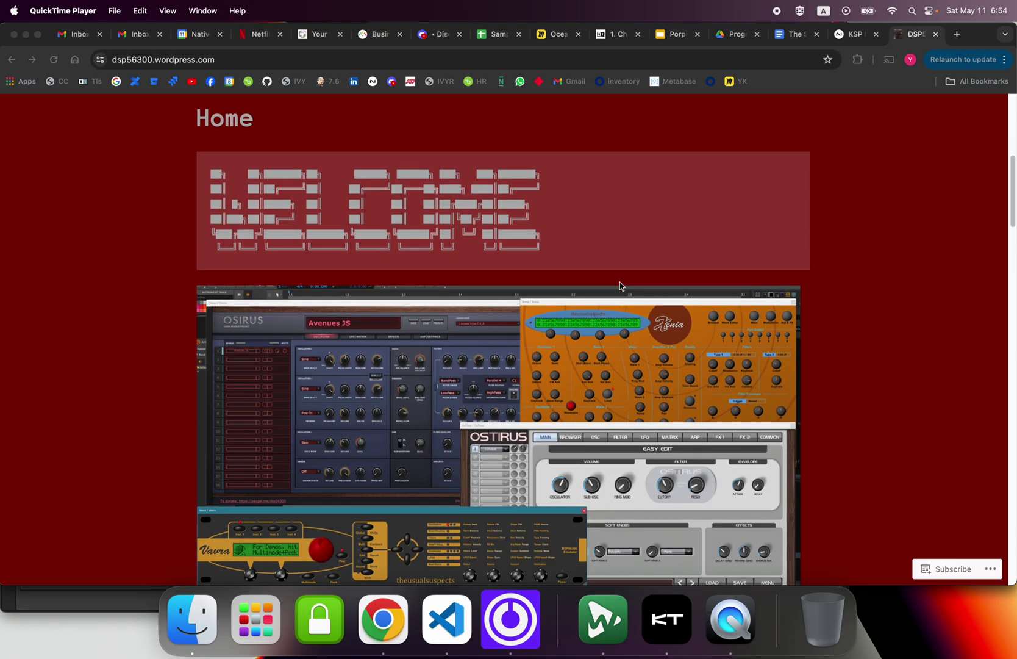
pyautogui.scroll(-9, 620, 286)
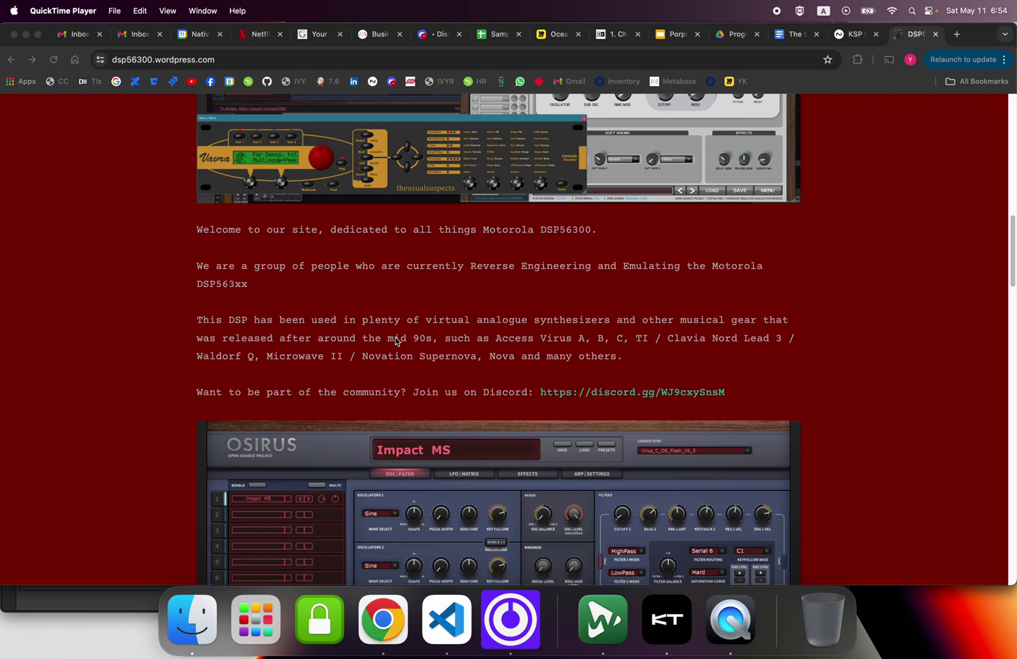
pyautogui.scroll(3, 569, 325)
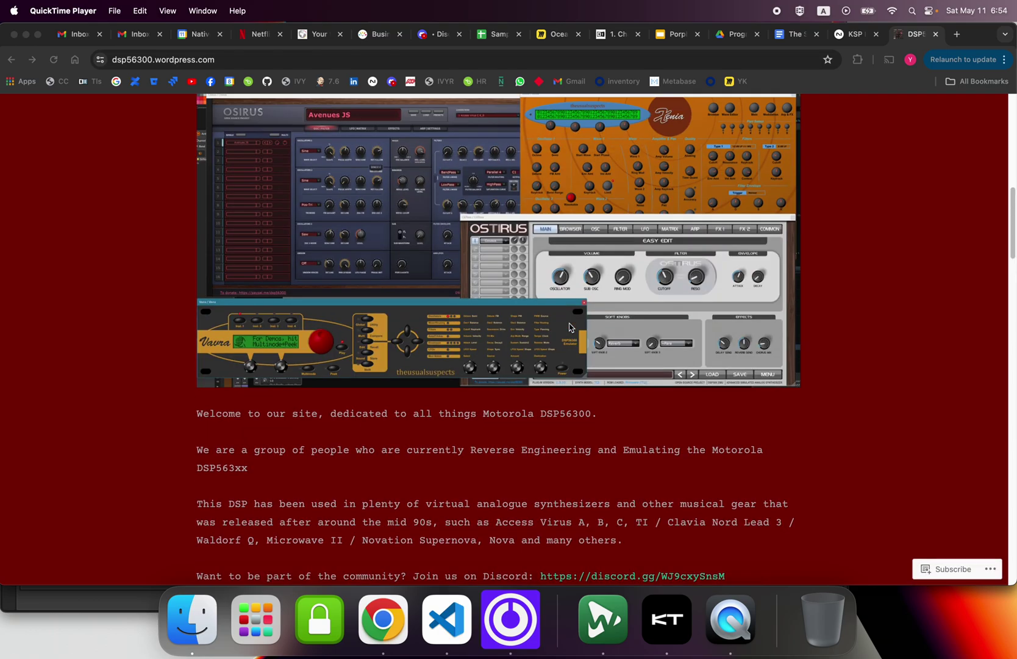
pyautogui.scroll(-3, 570, 328)
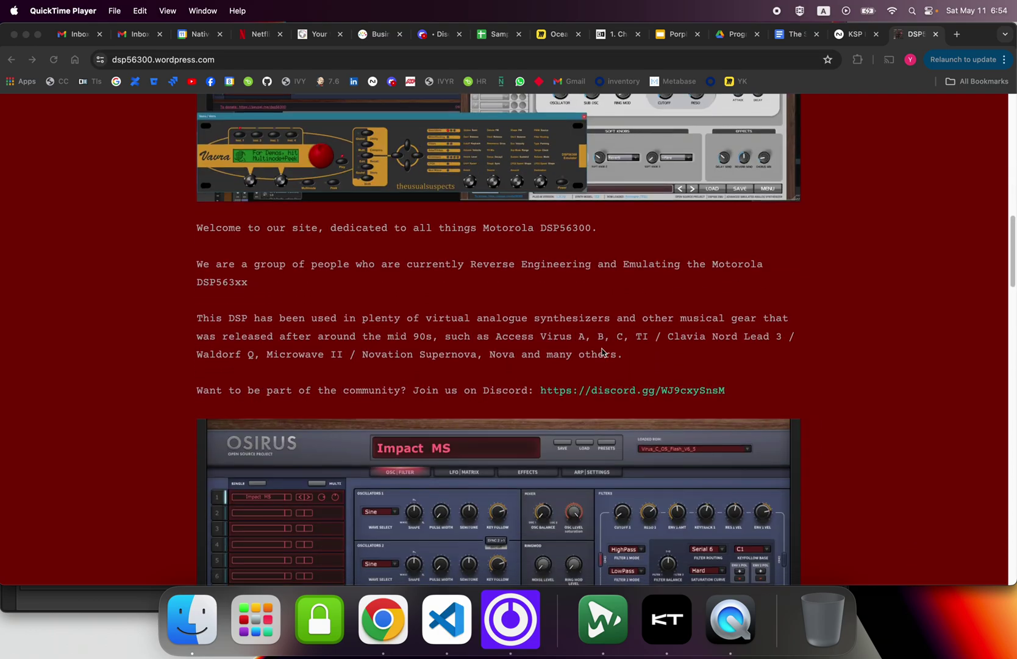
pyautogui.scroll(5, 602, 352)
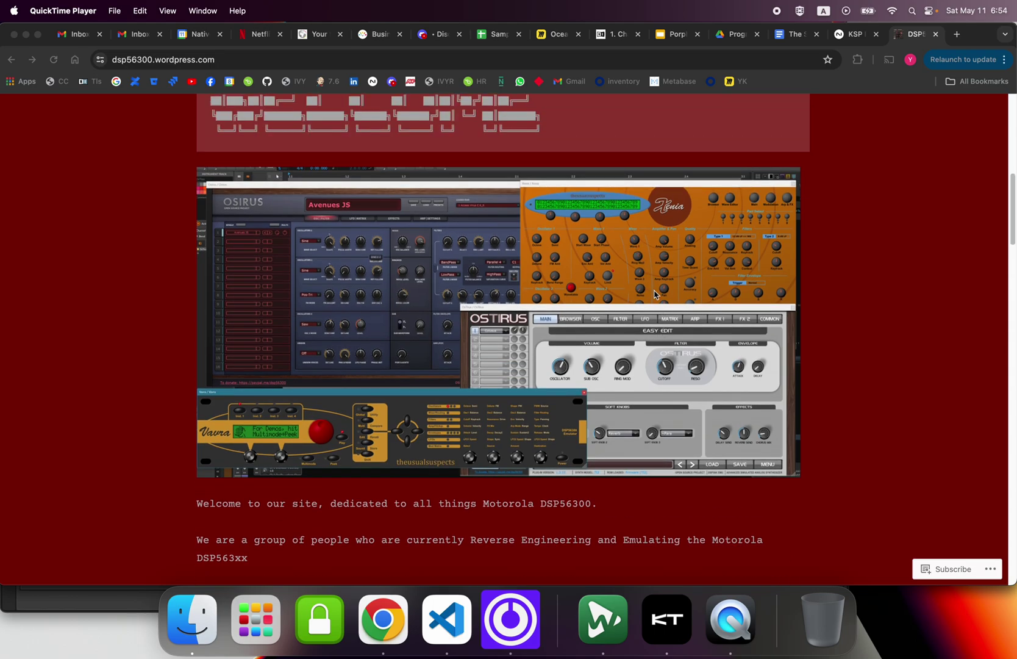
pyautogui.scroll(-6, 669, 459)
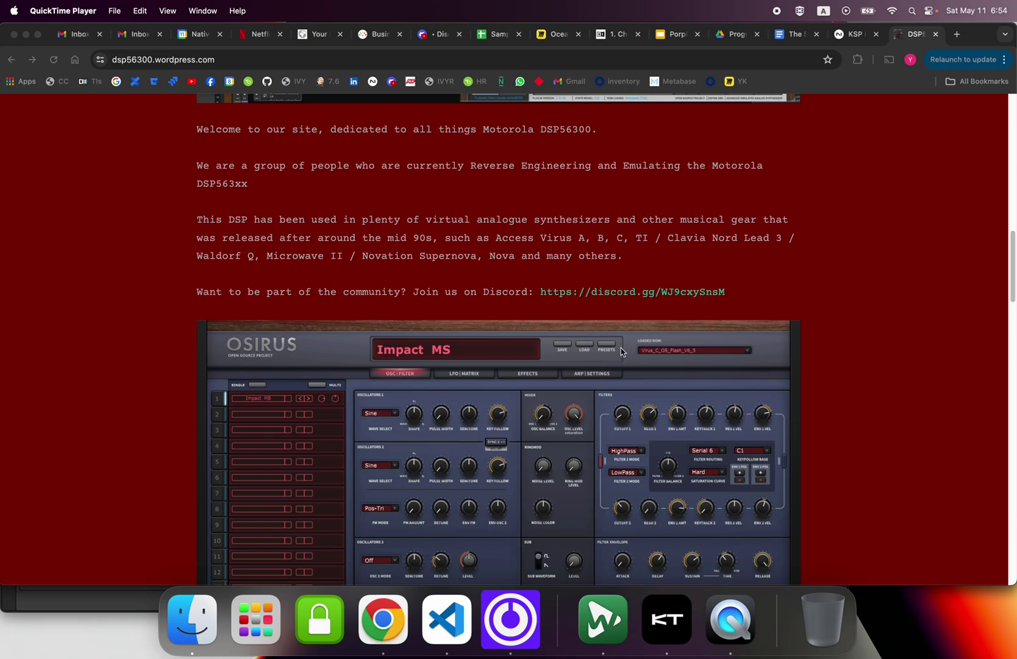
pyautogui.scroll(2, 617, 257)
pyautogui.click(598, 254)
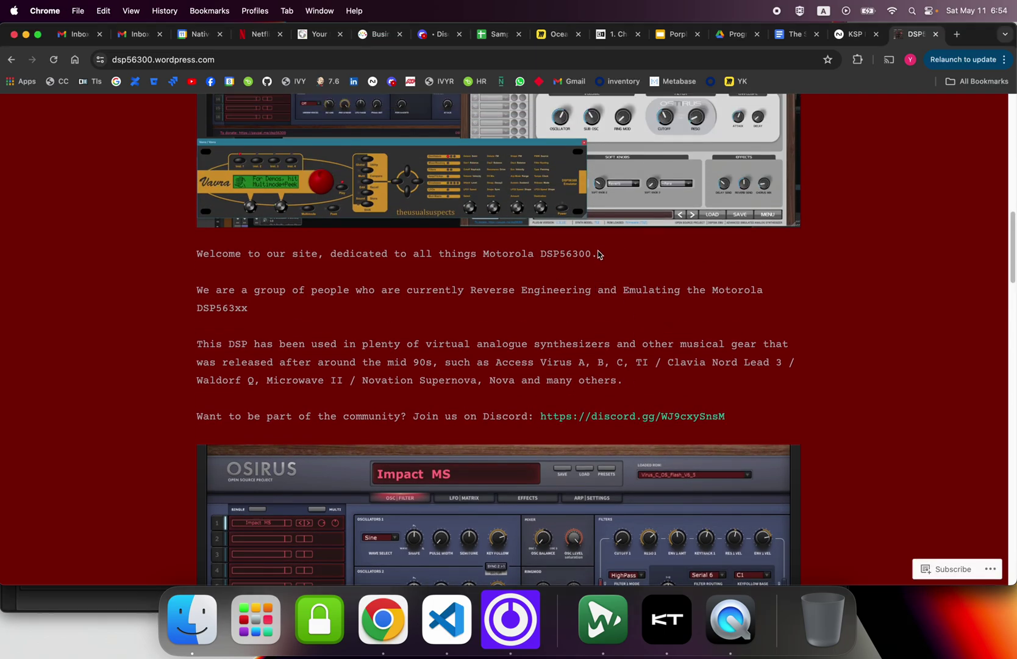
# - Highlight the phrase "Motorola DSP56300." in the blog's welcome text
pyautogui.moveTo(483, 255); pyautogui.dragTo(635, 257)
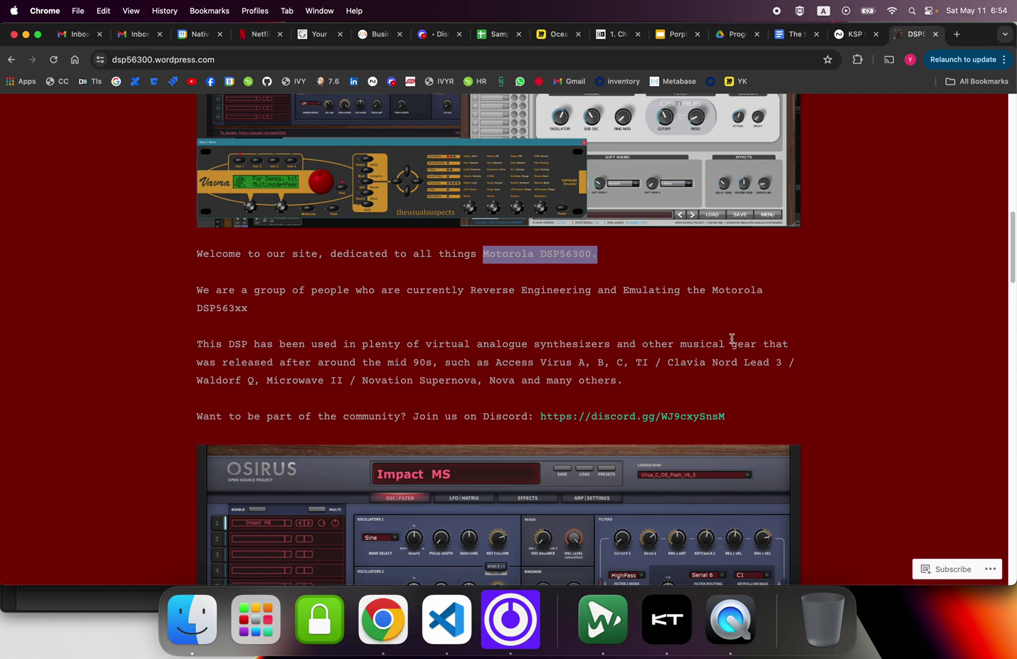
pyautogui.scroll(-3, 732, 339)
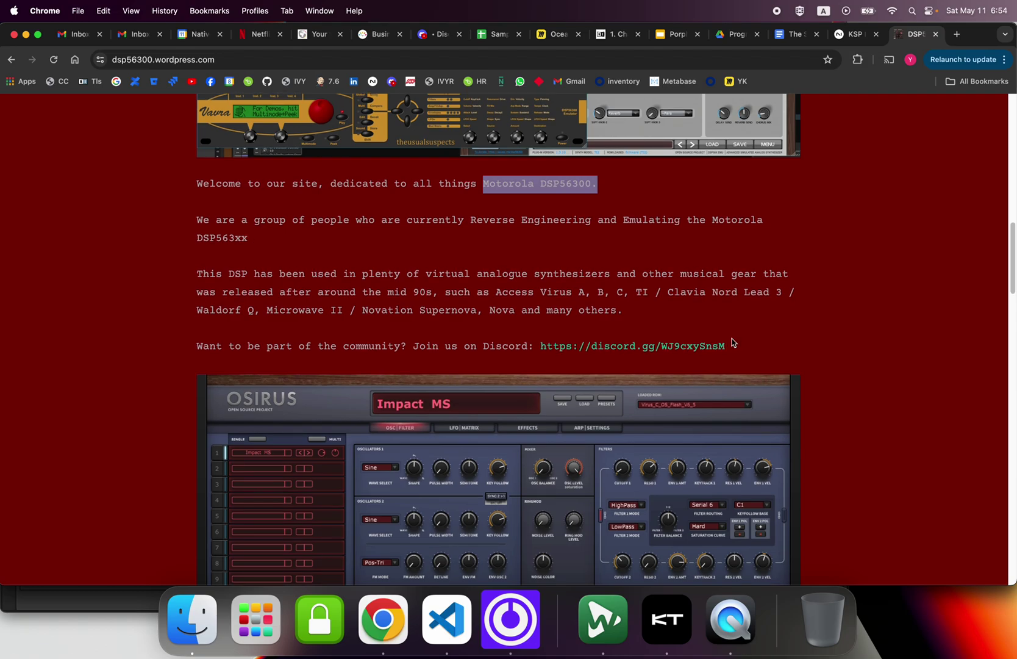
pyautogui.scroll(1, 732, 342)
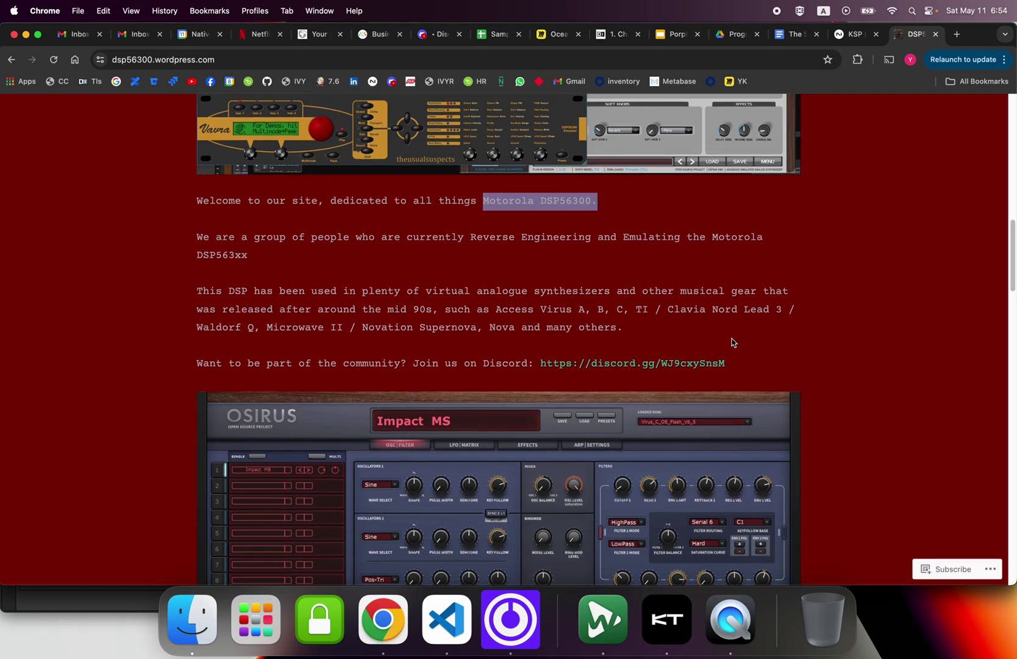
# - Scroll back up to the blog header with the DOWNLOADS menu
pyautogui.scroll(5, 730, 343)
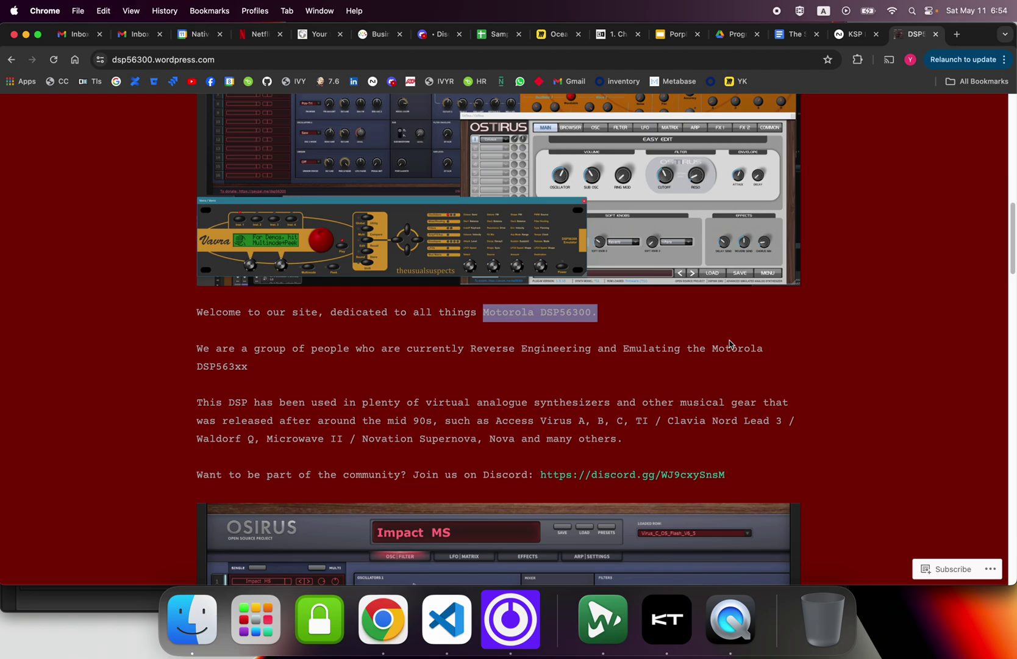
pyautogui.scroll(3, 729, 343)
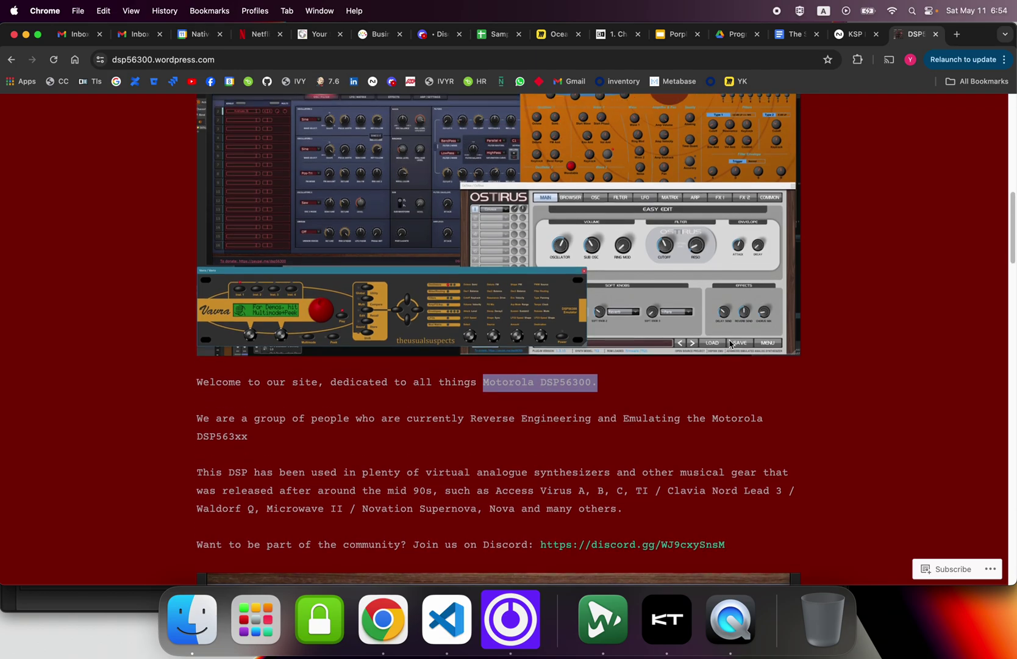
pyautogui.scroll(1, 730, 343)
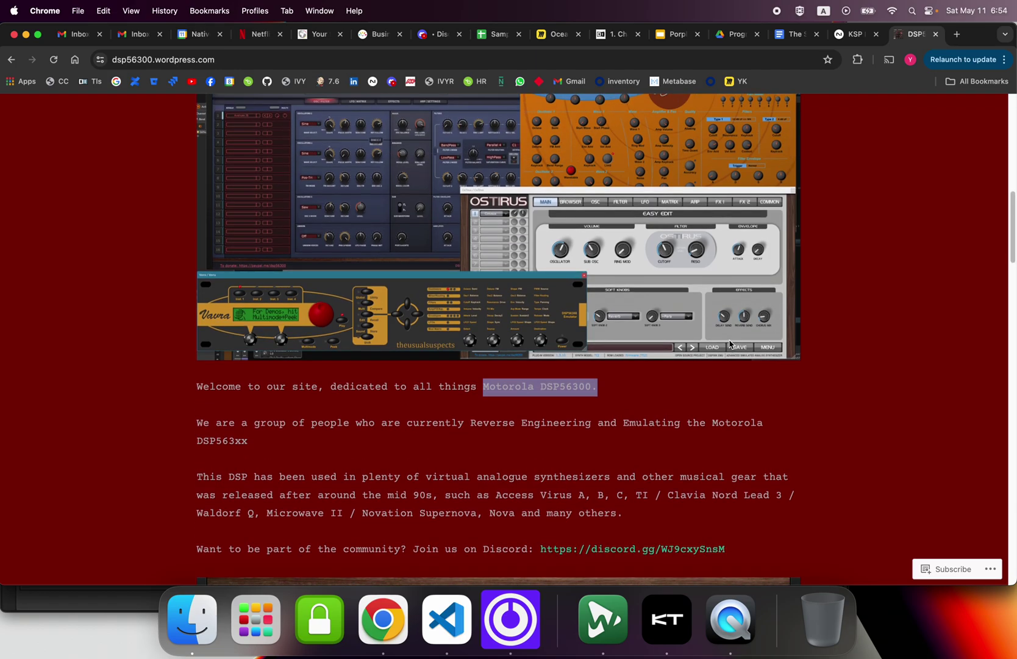
pyautogui.scroll(4, 730, 343)
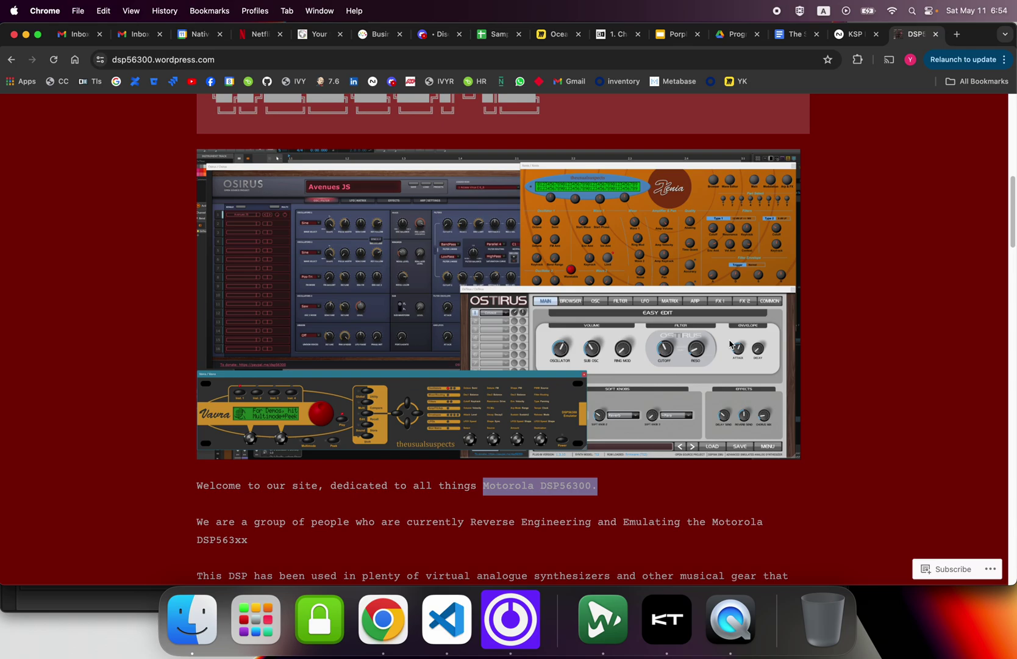
pyautogui.scroll(15, 729, 343)
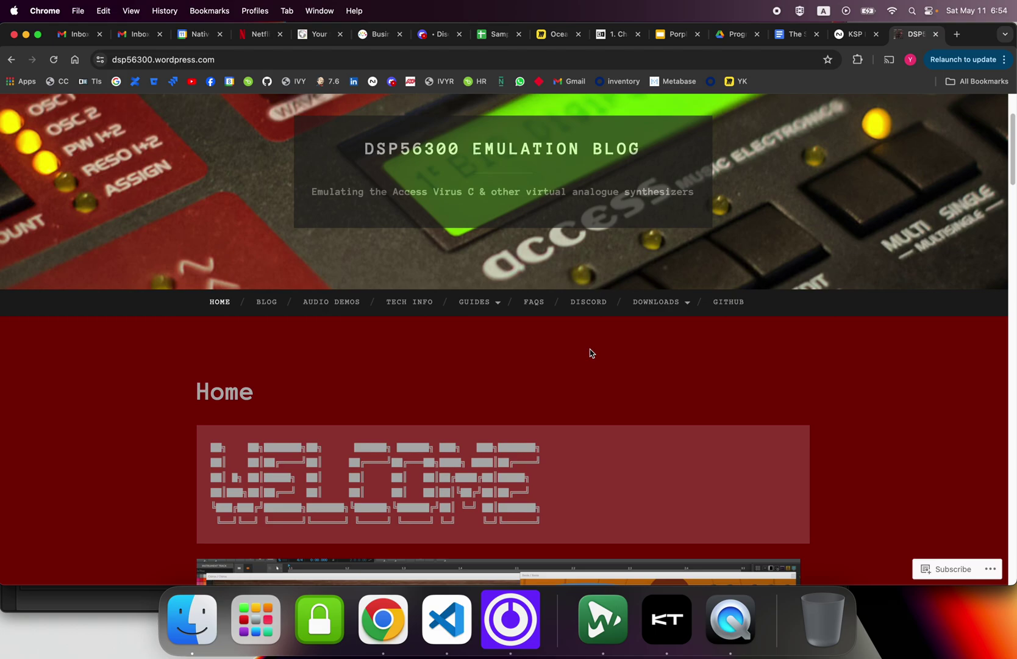
pyautogui.scroll(-20, 591, 352)
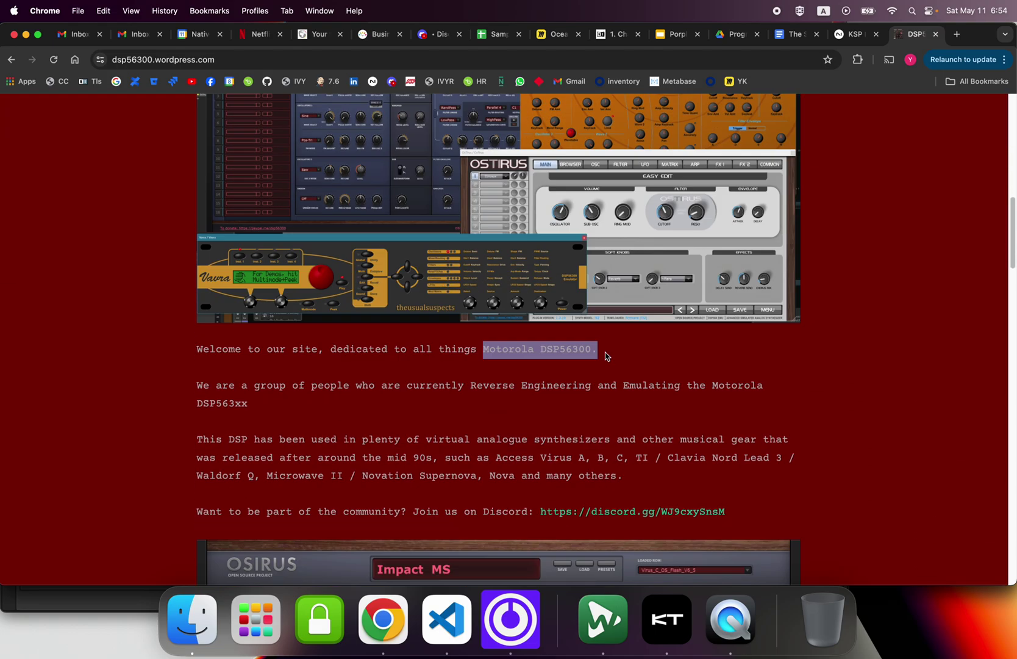
pyautogui.scroll(-20, 606, 354)
pyautogui.scroll(20, 606, 354)
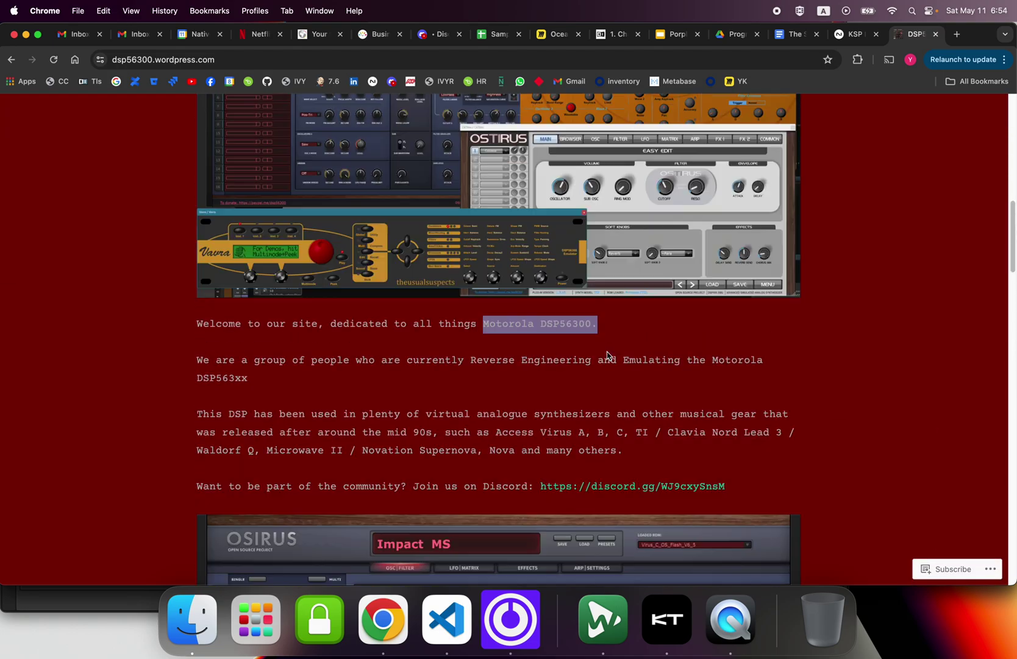
pyautogui.scroll(20, 607, 354)
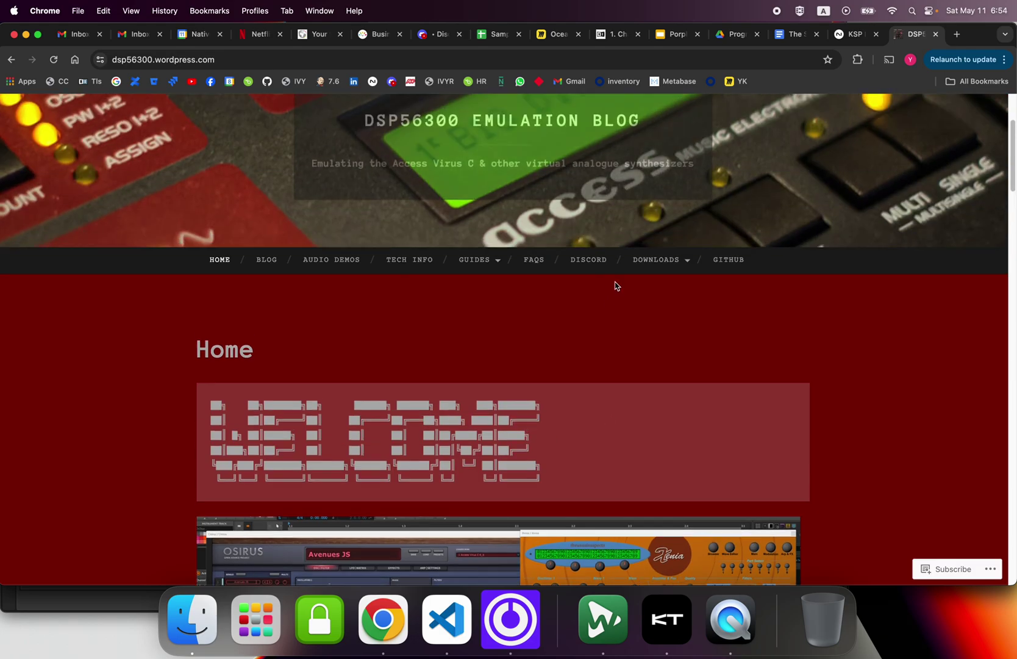
# - Go to the Vavra page and scroll to the 1.3.10 download links and MacOS Catalina+ commands
pyautogui.moveTo(638, 267)
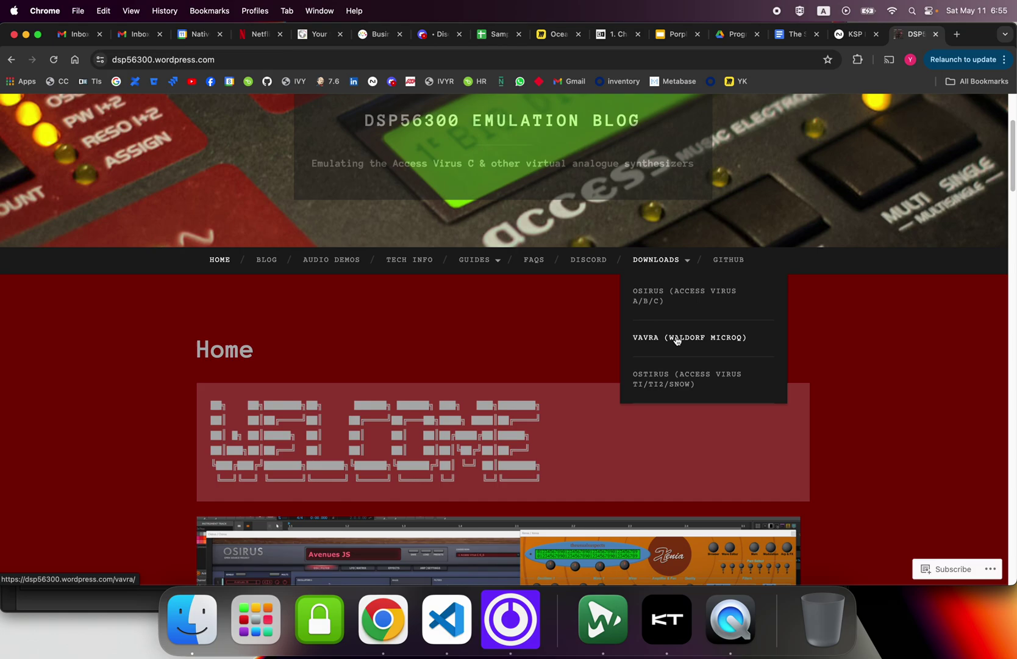
pyautogui.scroll(-7, 656, 317)
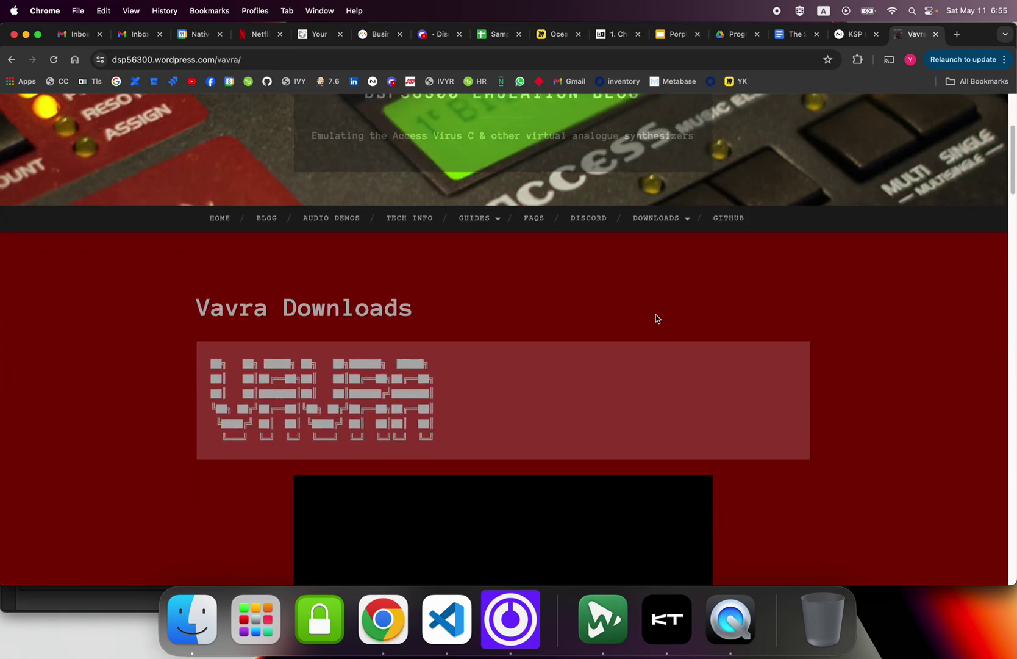
pyautogui.scroll(6, 656, 317)
pyautogui.moveTo(656, 381)
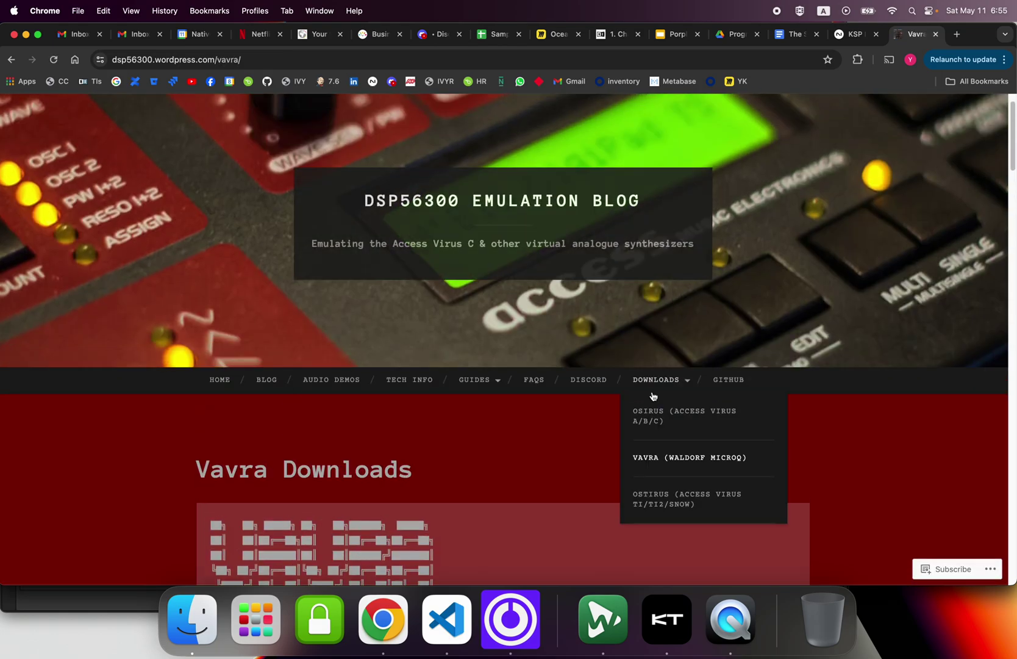
pyautogui.scroll(-12, 483, 461)
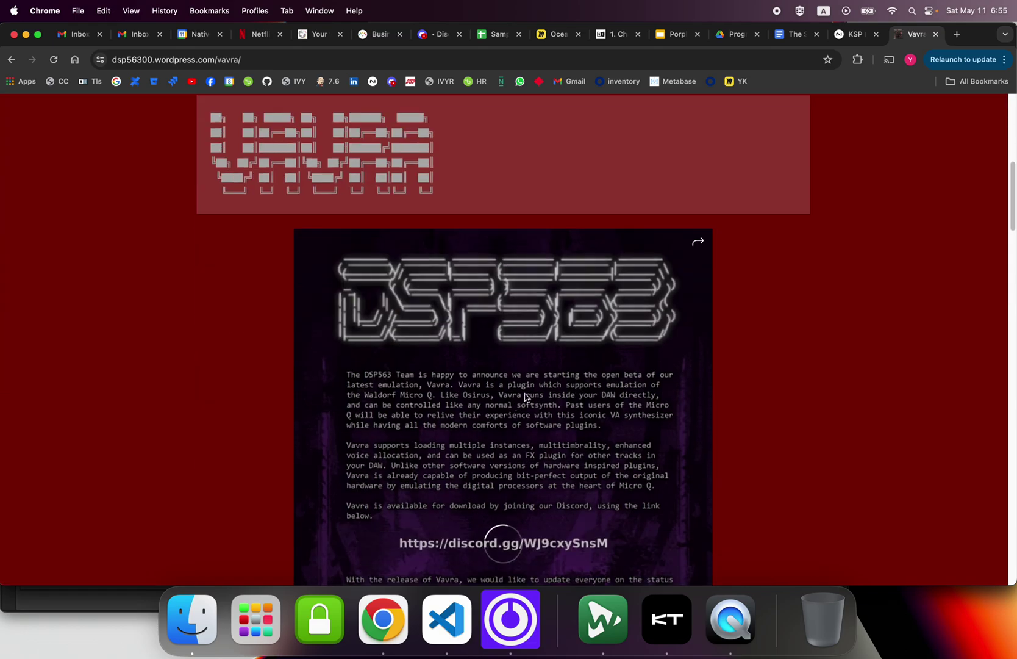
pyautogui.scroll(-10, 555, 391)
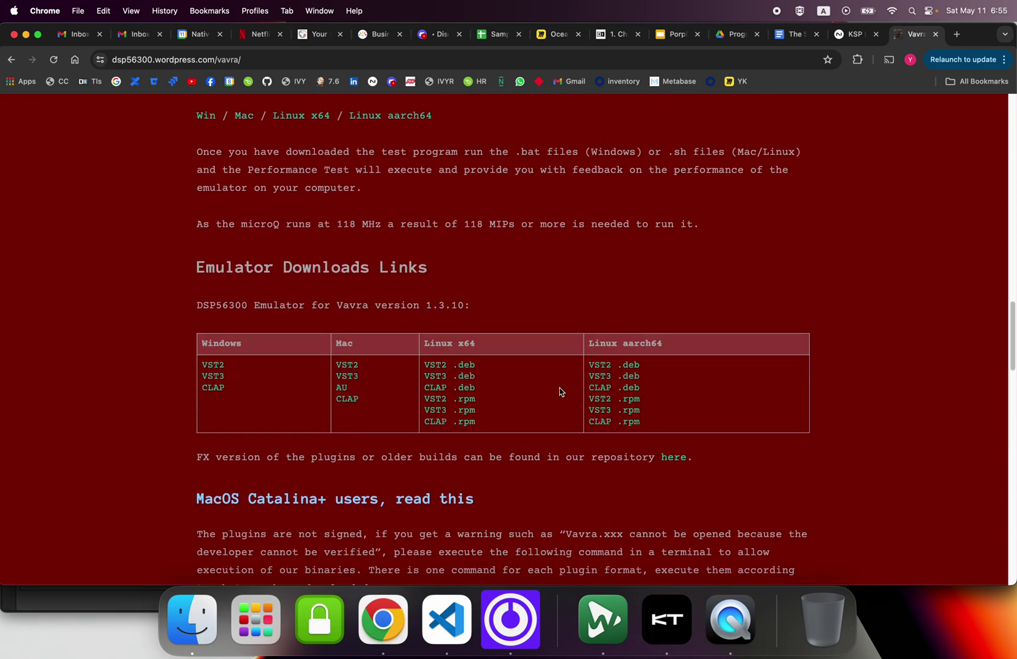
pyautogui.scroll(-3, 561, 392)
pyautogui.scroll(-3, 561, 392)
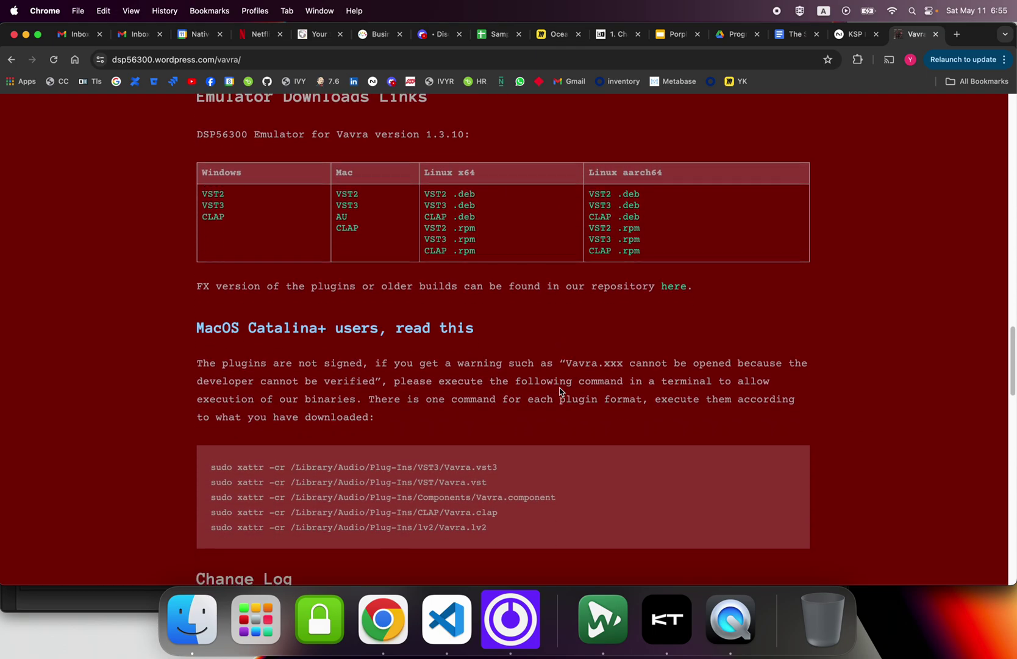
pyautogui.scroll(-1, 561, 391)
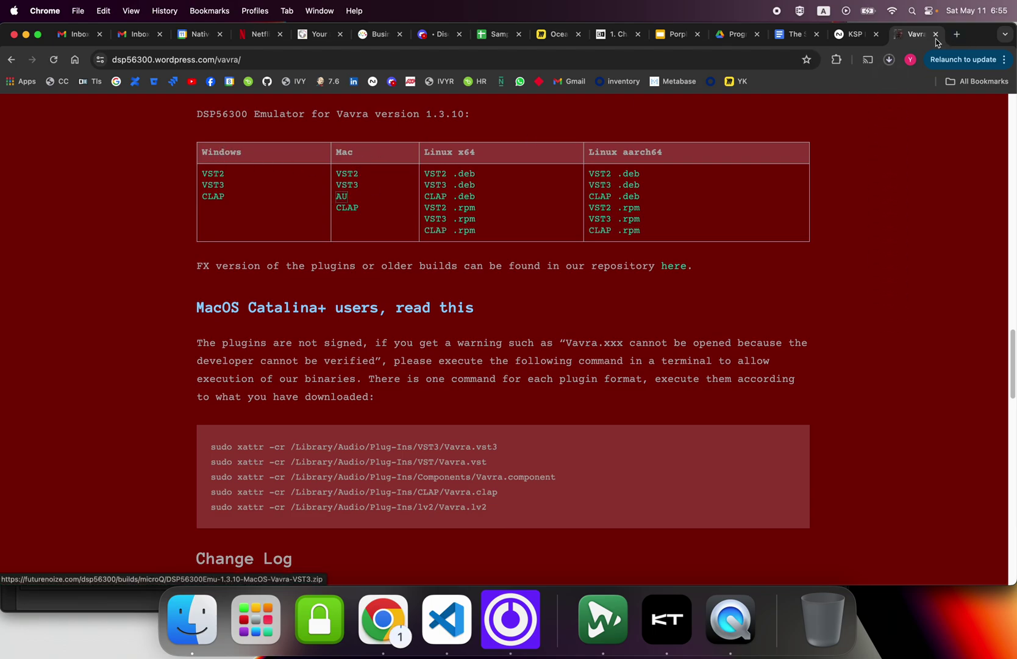
# - Download the Vavra 1.3.10 Mac AU zip and unpack Vavra.component into Downloads
pyautogui.click(889, 60)
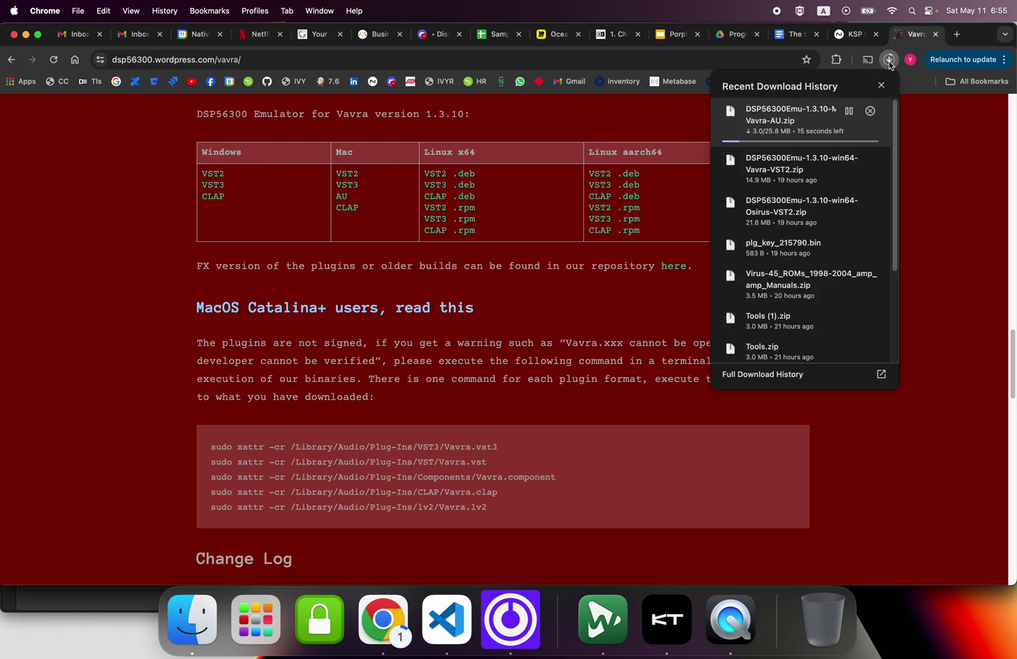
pyautogui.click(800, 124)
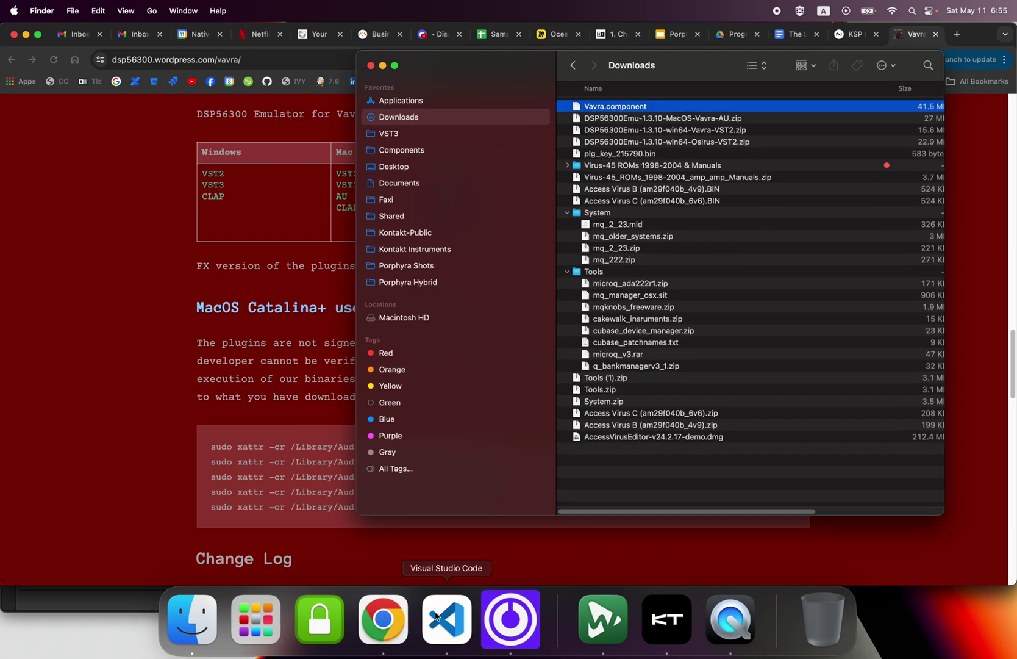
# - Gain admin rights with Privileges and move Vavra.component into Components, authorizing with the password
pyautogui.click(319, 619)
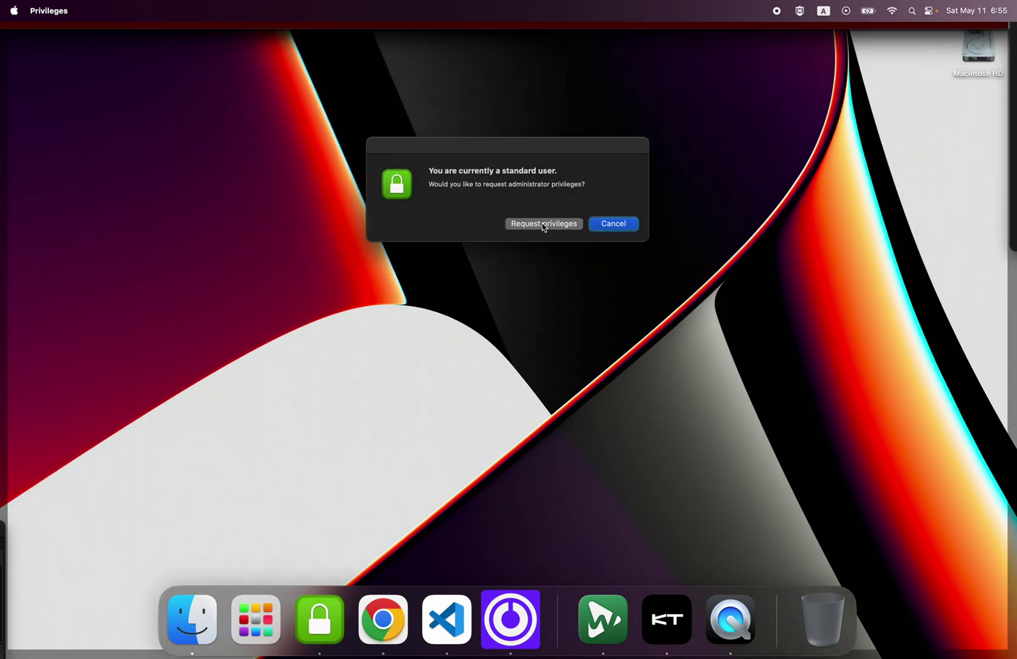
pyautogui.click(544, 225)
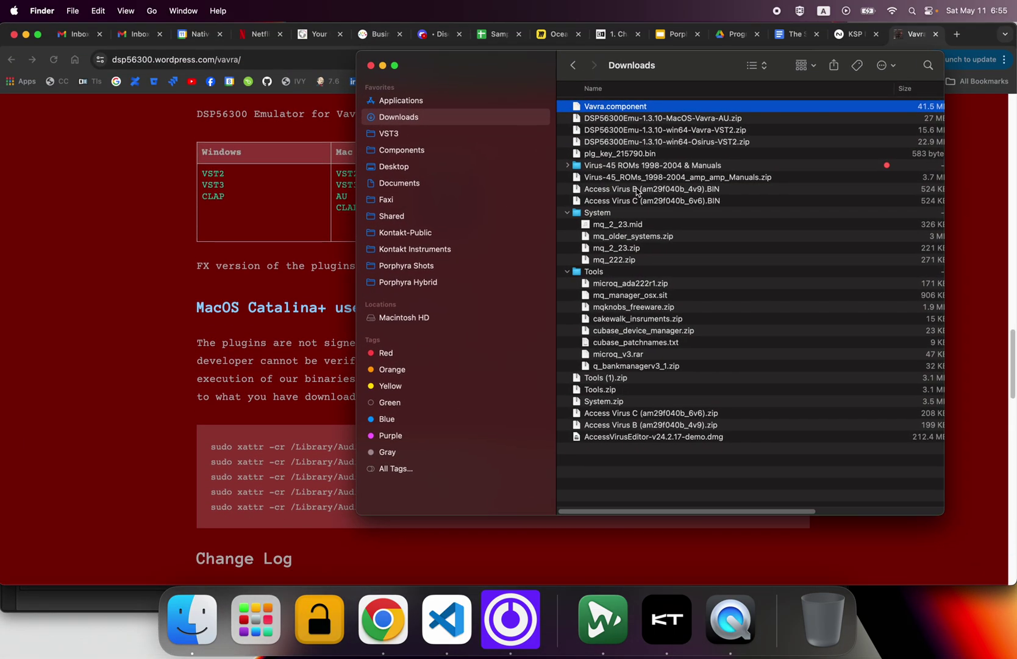
pyautogui.moveTo(606, 112); pyautogui.dragTo(427, 157)
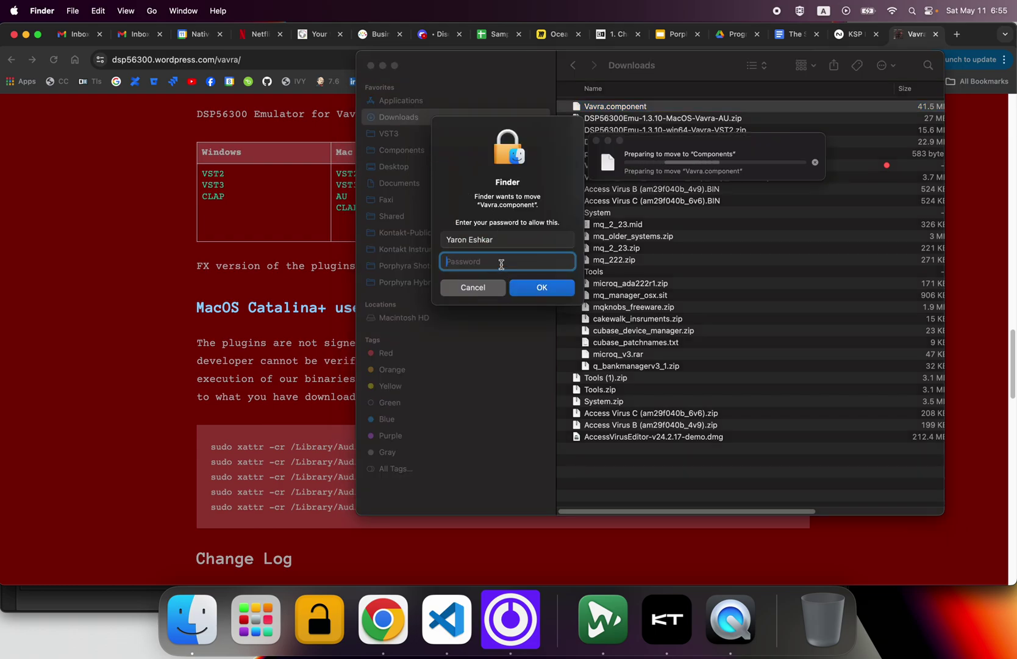
pyautogui.write('•••••••••••••')
pyautogui.press('Return')
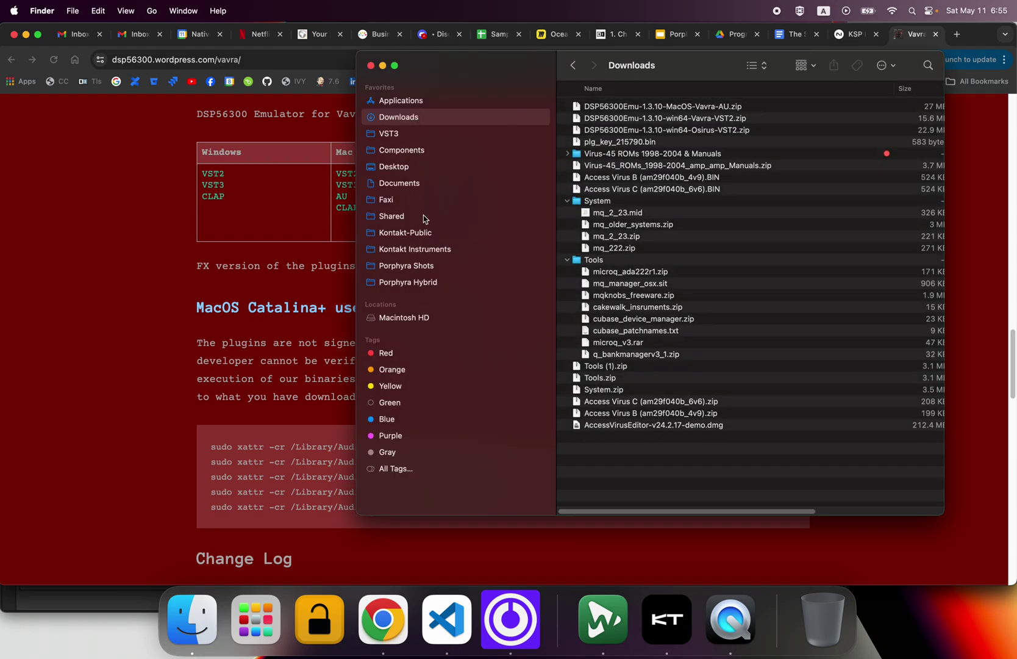
# - On the Vavra page, select the xattr command for Vavra.component
pyautogui.click(235, 439)
pyautogui.scroll(-3, 452, 342)
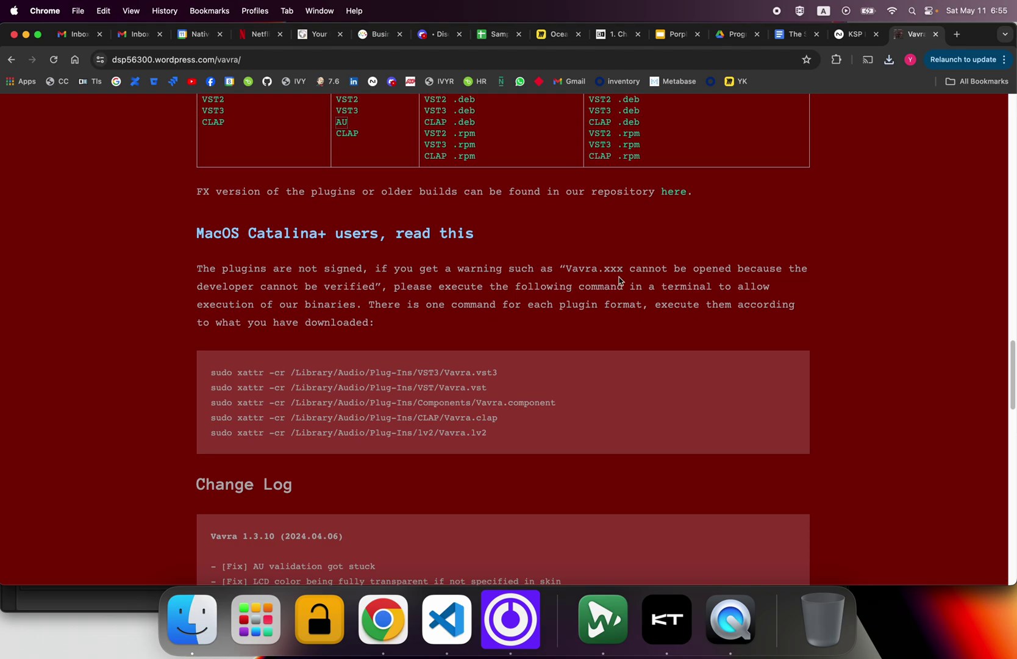
pyautogui.moveTo(556, 402); pyautogui.dragTo(213, 402)
pyautogui.press('super+c')
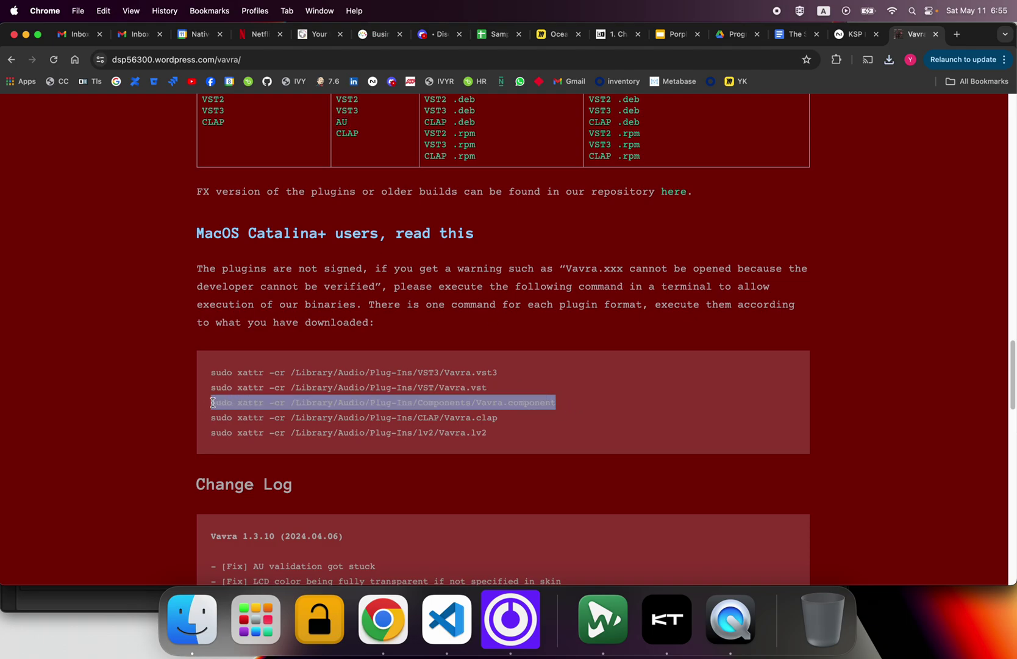
# - Launch Terminal and run the pasted sudo xattr command, entering the administrator password
pyautogui.click(253, 620)
pyautogui.write('term')
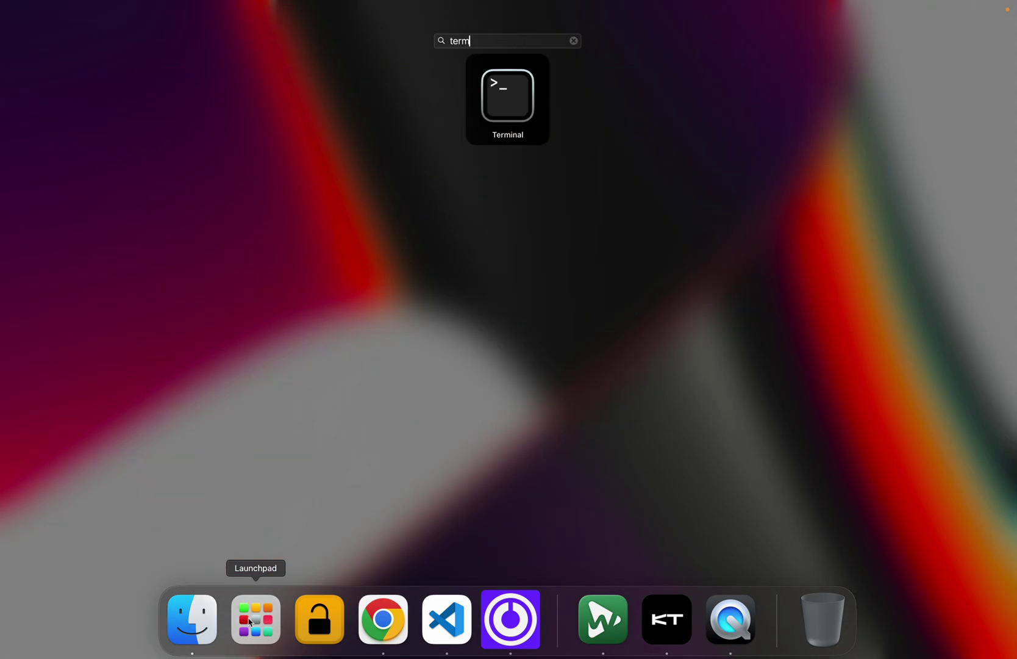
pyautogui.press('Return')
pyautogui.press('super+v')
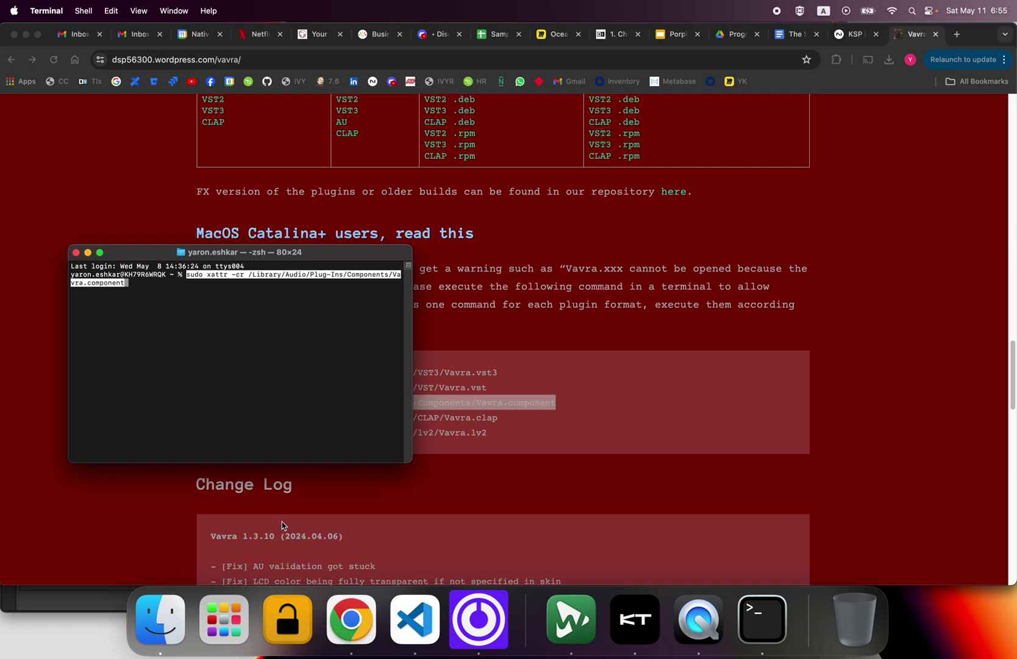
pyautogui.press('Return')
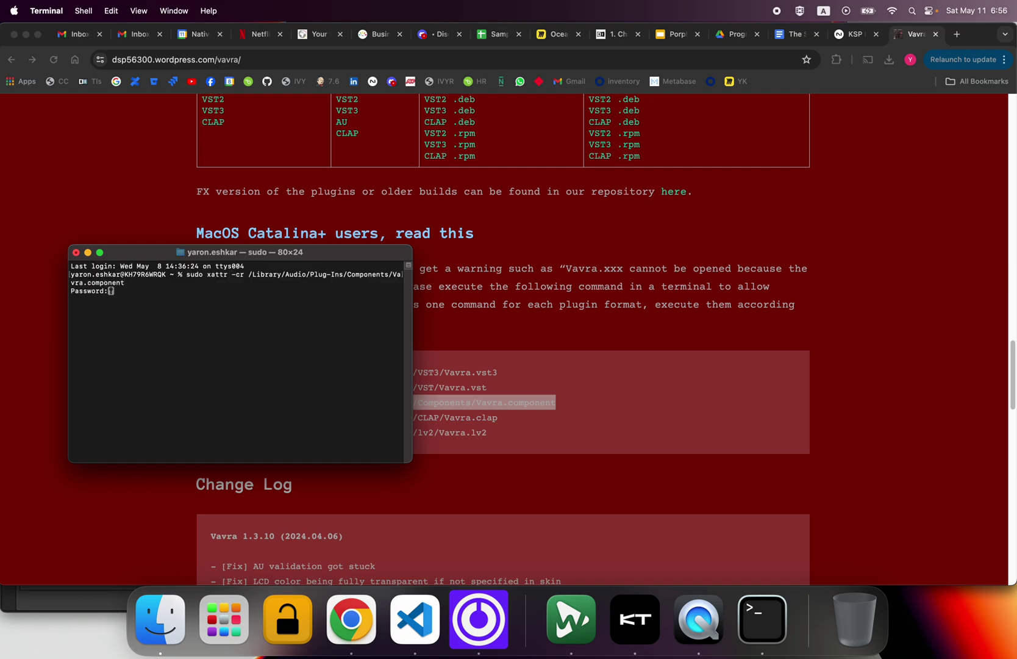
pyautogui.press('Return')
# - Review the Vavra page's download instructions and changelog down to Performance Test Download Links
pyautogui.click(559, 349)
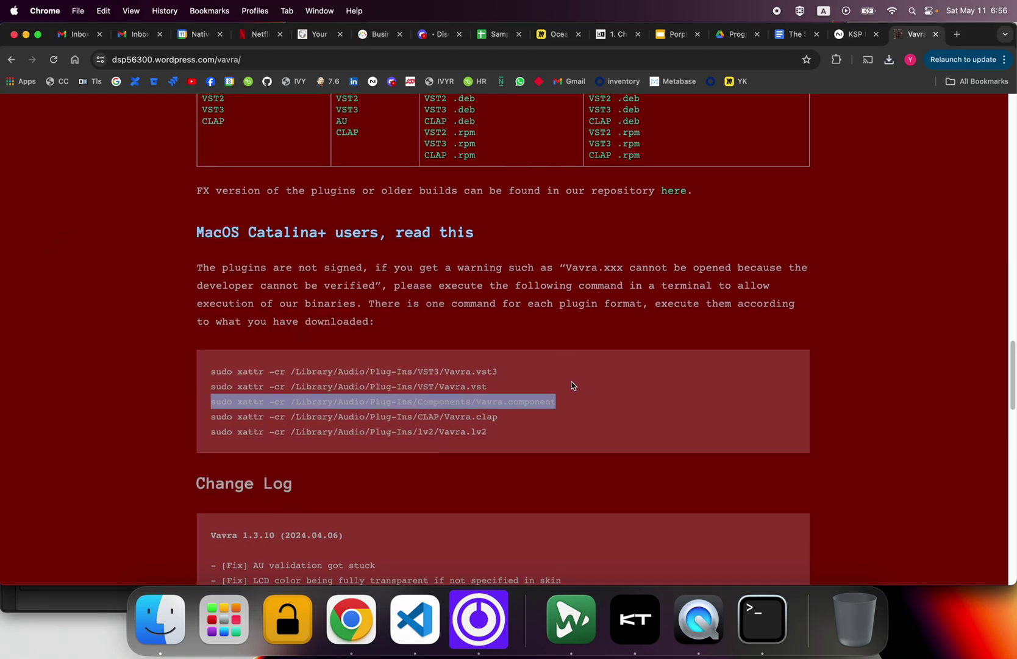
pyautogui.scroll(-3, 506, 287)
pyautogui.scroll(-10, 554, 308)
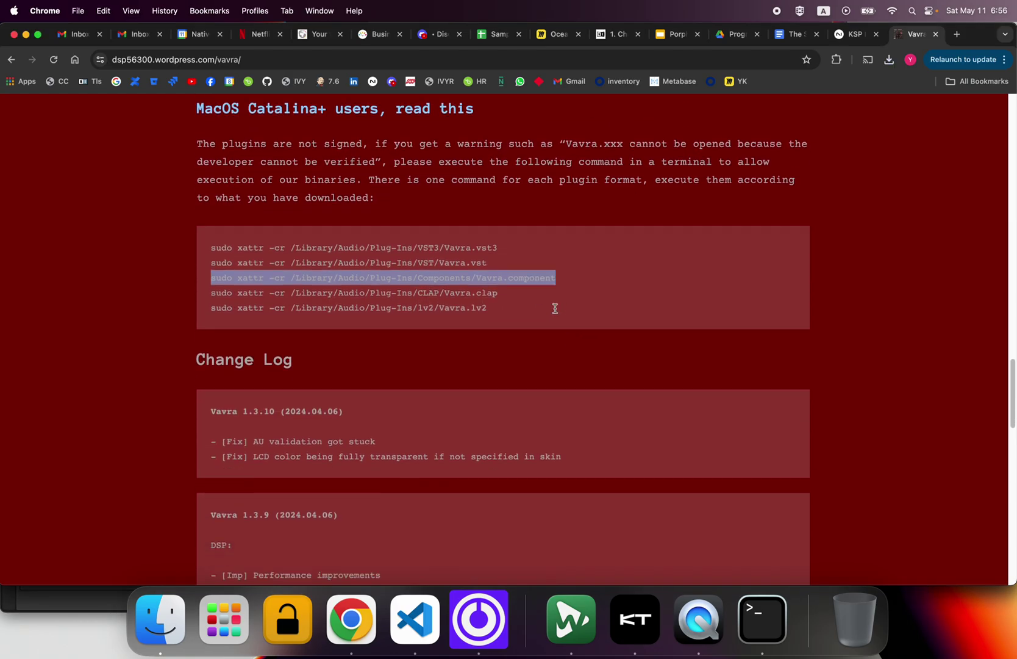
pyautogui.scroll(15, 555, 313)
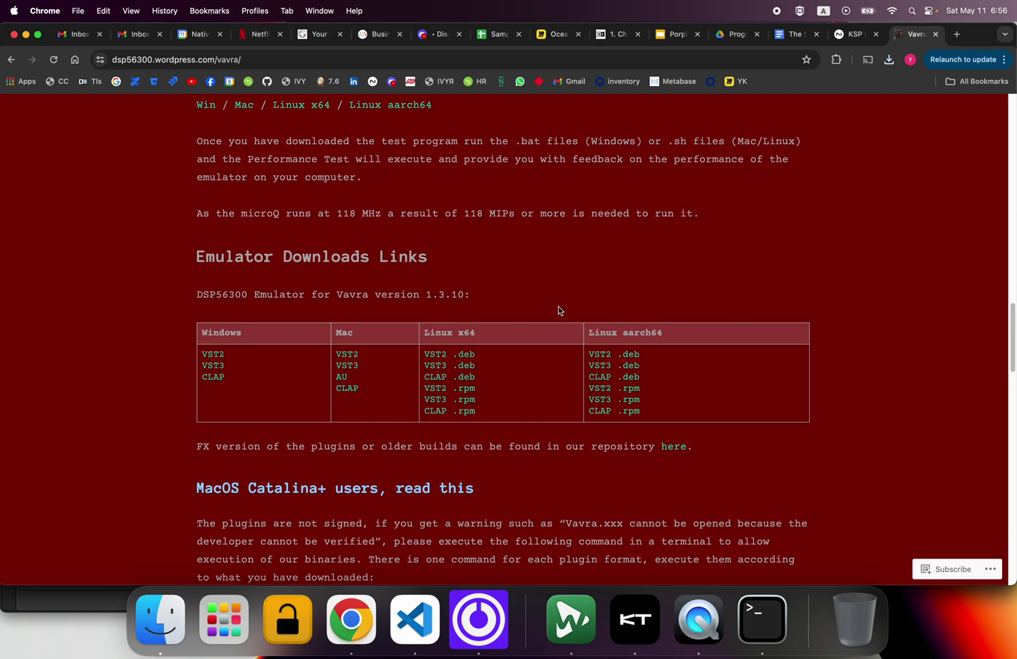
pyautogui.scroll(3, 558, 311)
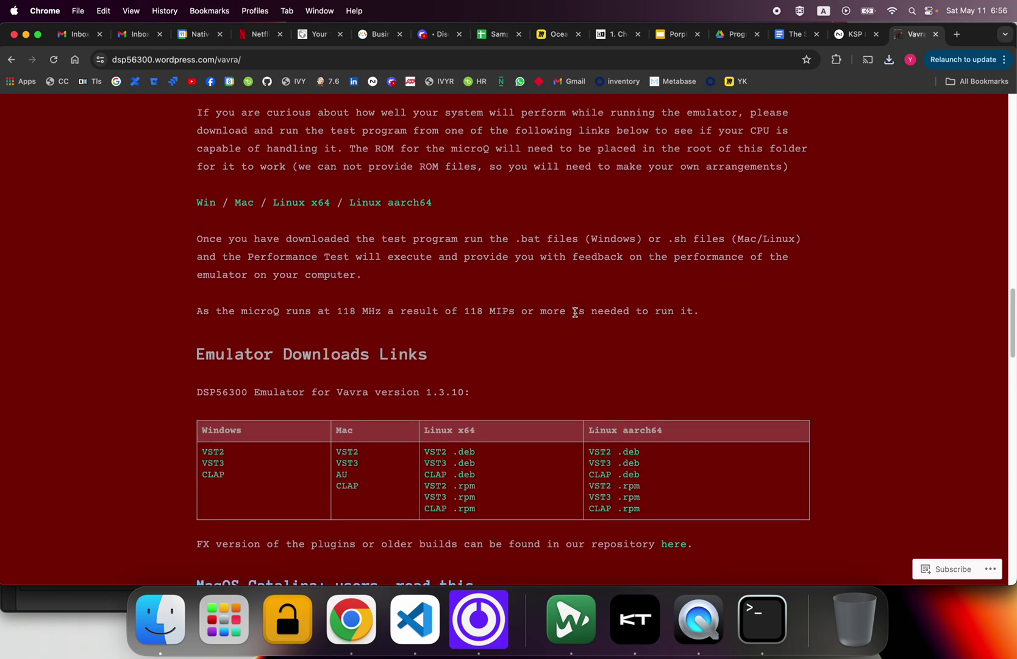
pyautogui.scroll(3, 576, 314)
pyautogui.scroll(-3, 578, 314)
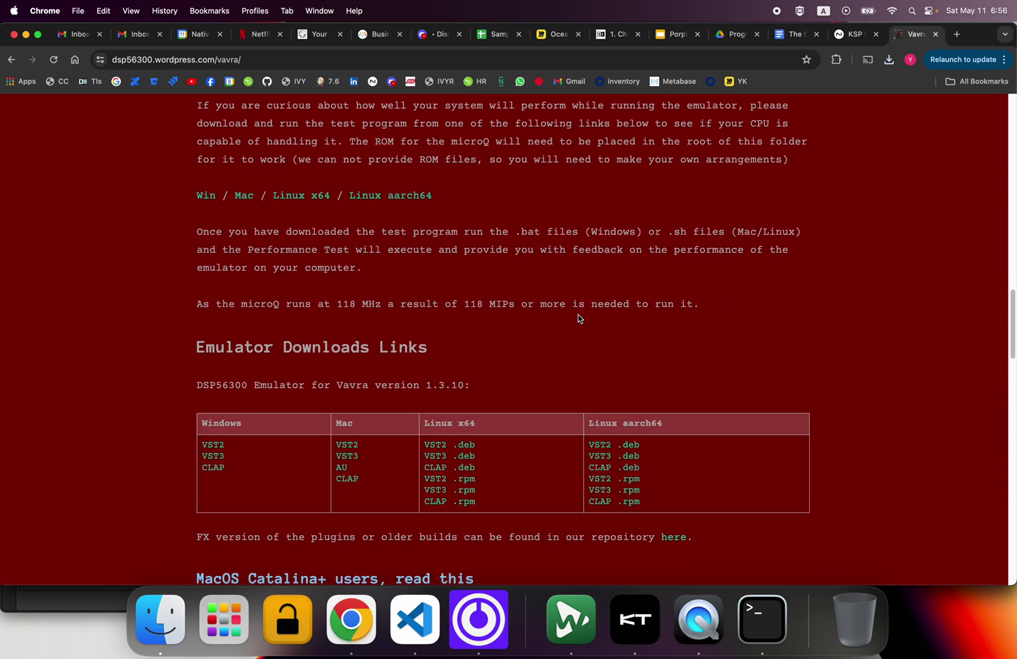
pyautogui.scroll(-20, 588, 325)
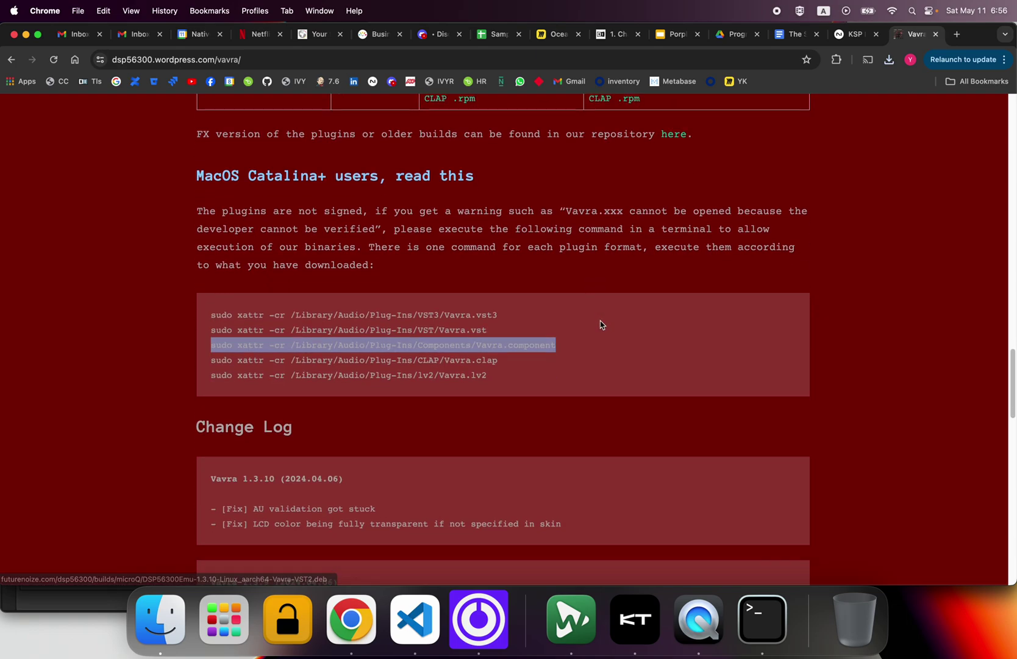
pyautogui.scroll(-10, 601, 320)
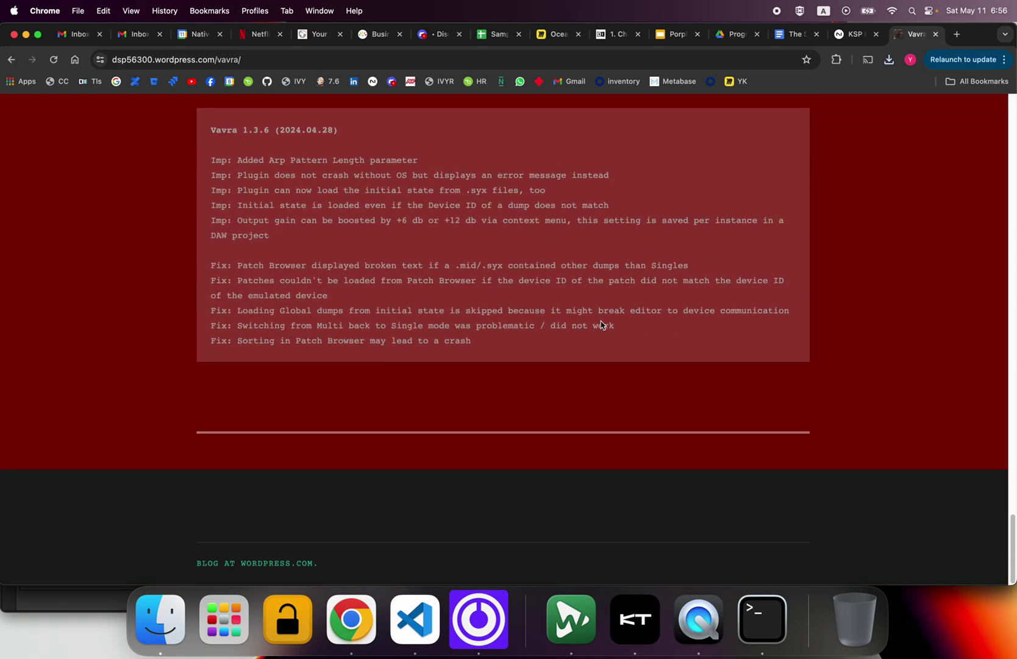
pyautogui.scroll(20, 667, 240)
pyautogui.scroll(6, 817, 191)
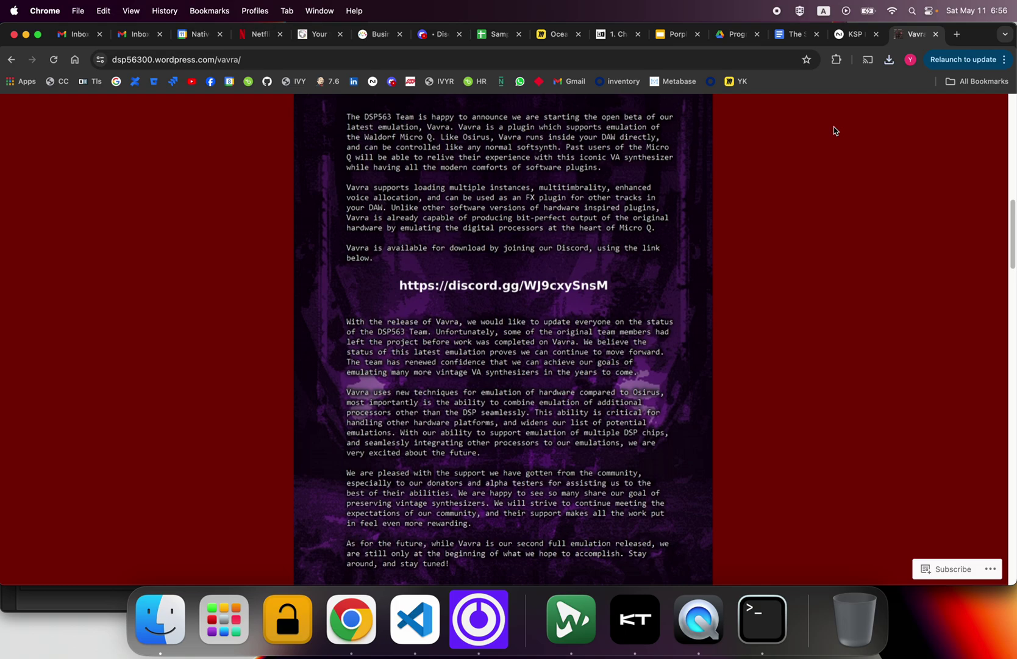
pyautogui.scroll(4, 794, 272)
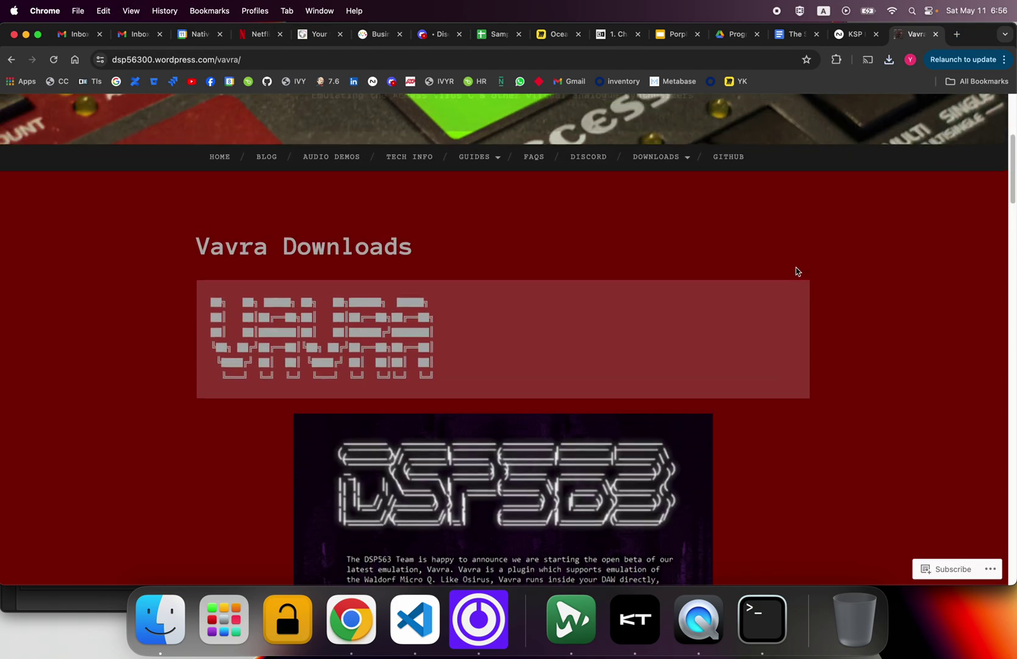
pyautogui.scroll(-10, 795, 272)
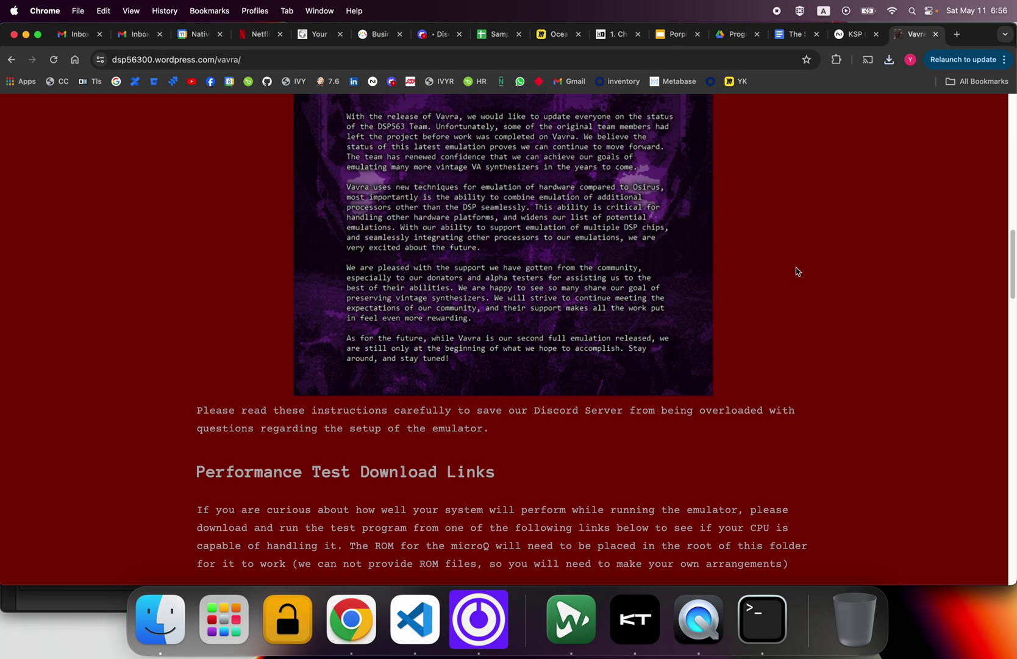
# - In a new tab, search Google for 'waldorf micro x rom' and skim the results
pyautogui.click(956, 35)
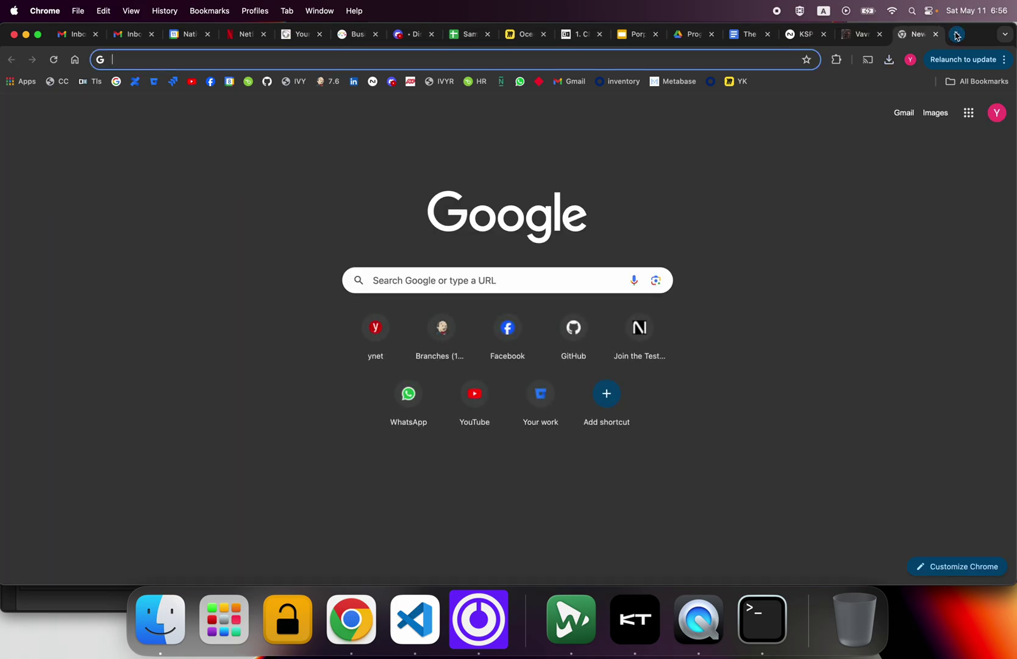
pyautogui.write('wald')
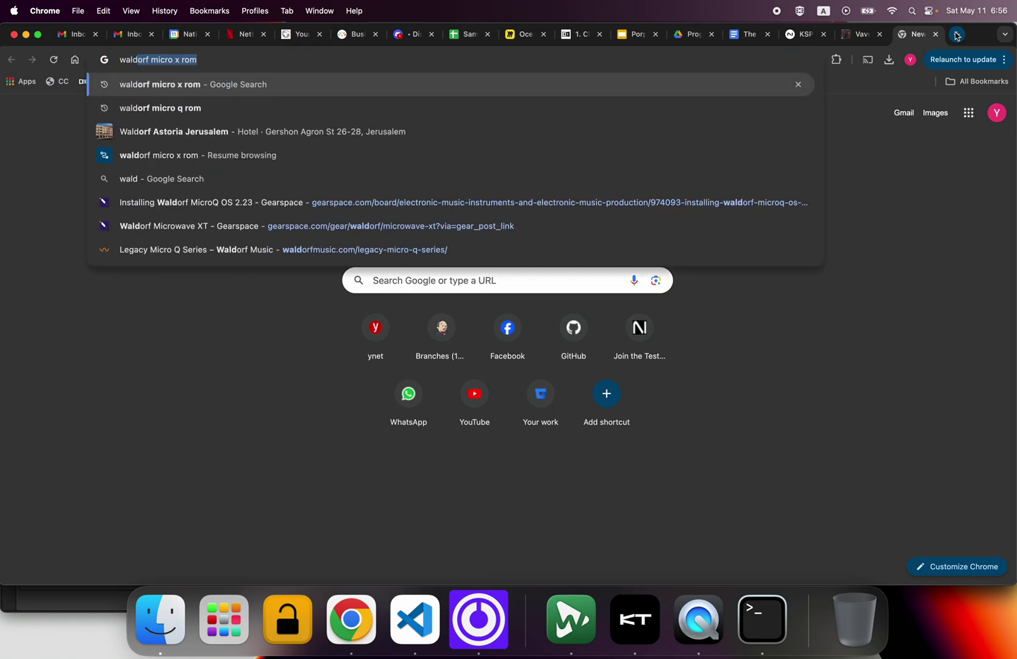
pyautogui.press('Return')
pyautogui.scroll(-3, 347, 351)
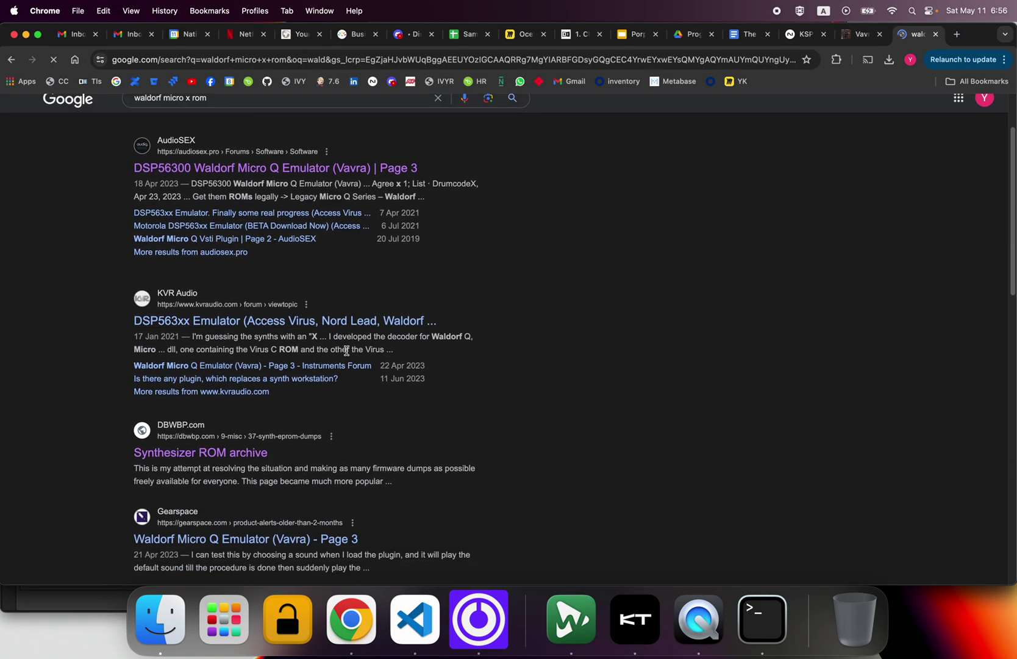
pyautogui.scroll(-4, 311, 411)
pyautogui.scroll(-7, 354, 411)
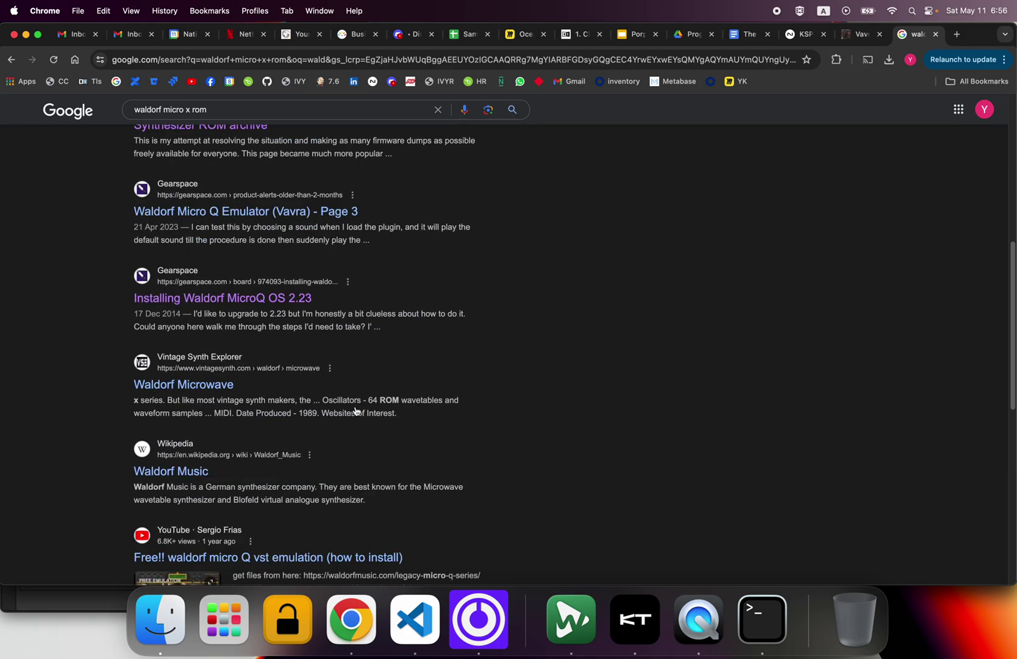
pyautogui.scroll(14, 357, 409)
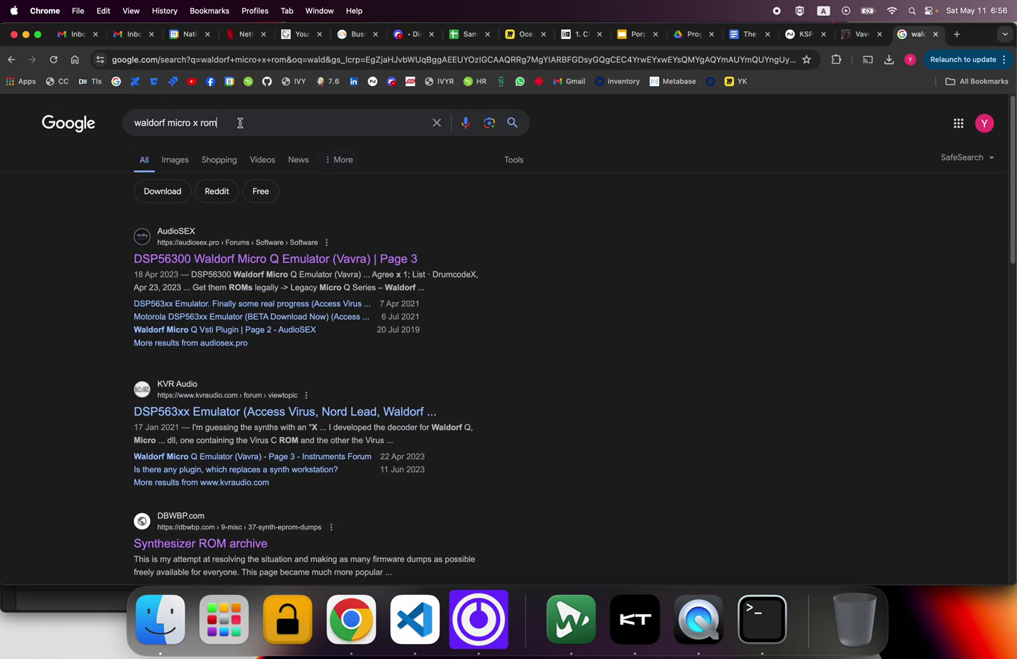
# - Correct the query to 'waldorf micro q rom' and rerun the search
pyautogui.moveTo(238, 122); pyautogui.dragTo(200, 122)
pyautogui.press('BackSpace')
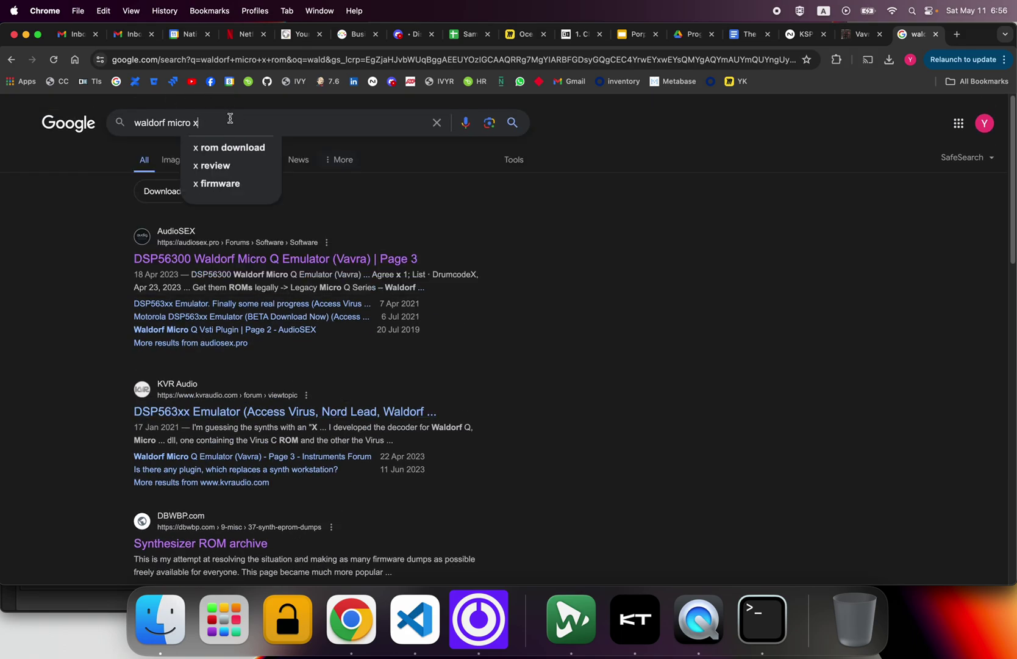
pyautogui.press('BackSpace')
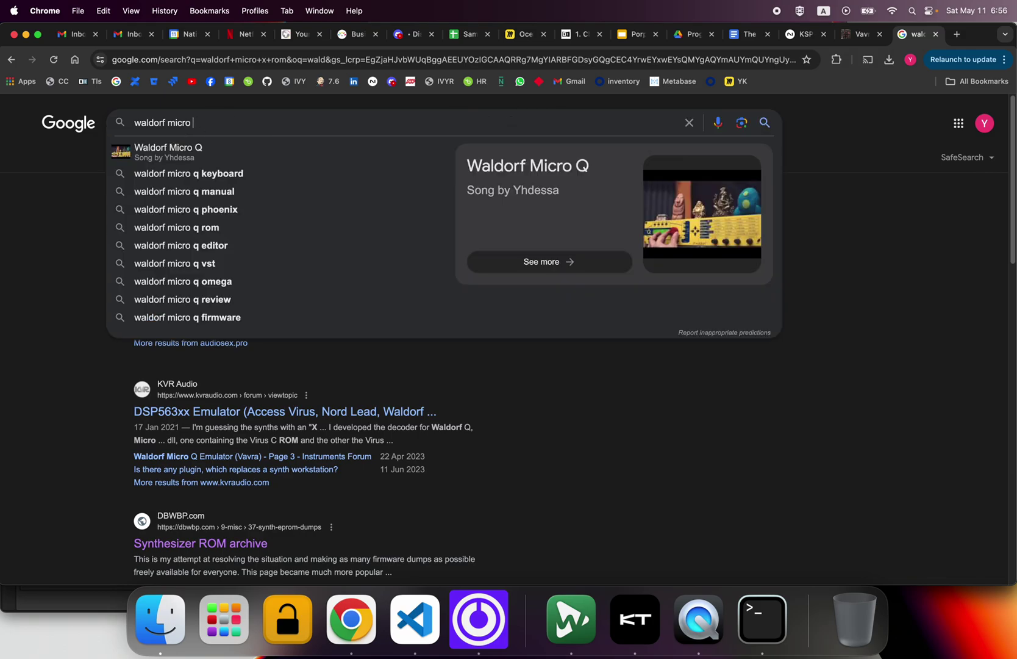
pyautogui.write('rin')
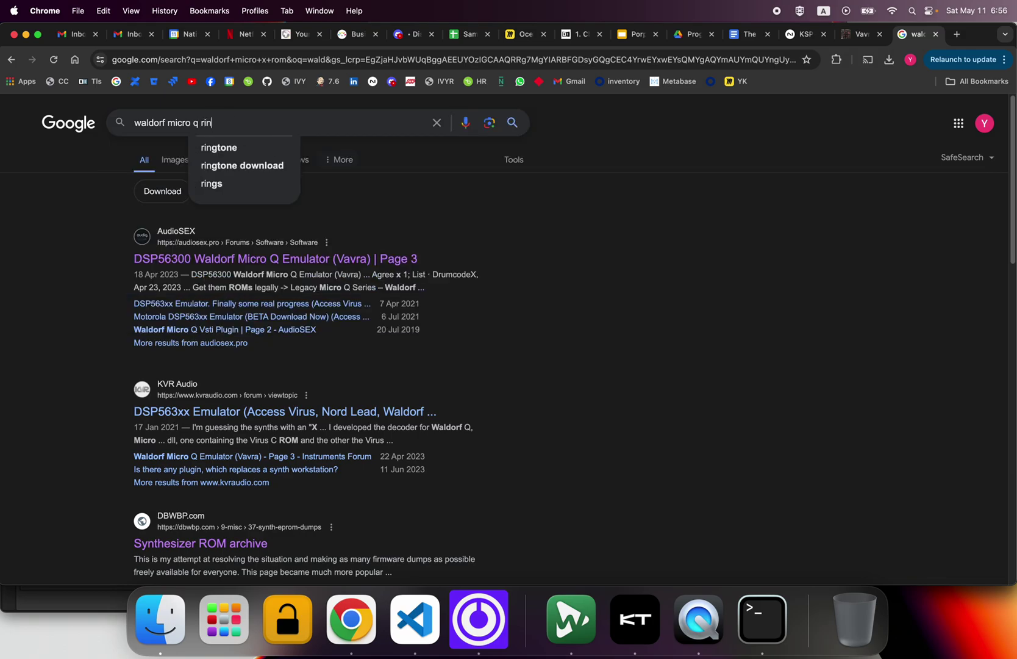
pyautogui.press('BackSpace')
pyautogui.write('om')
pyautogui.press('Return')
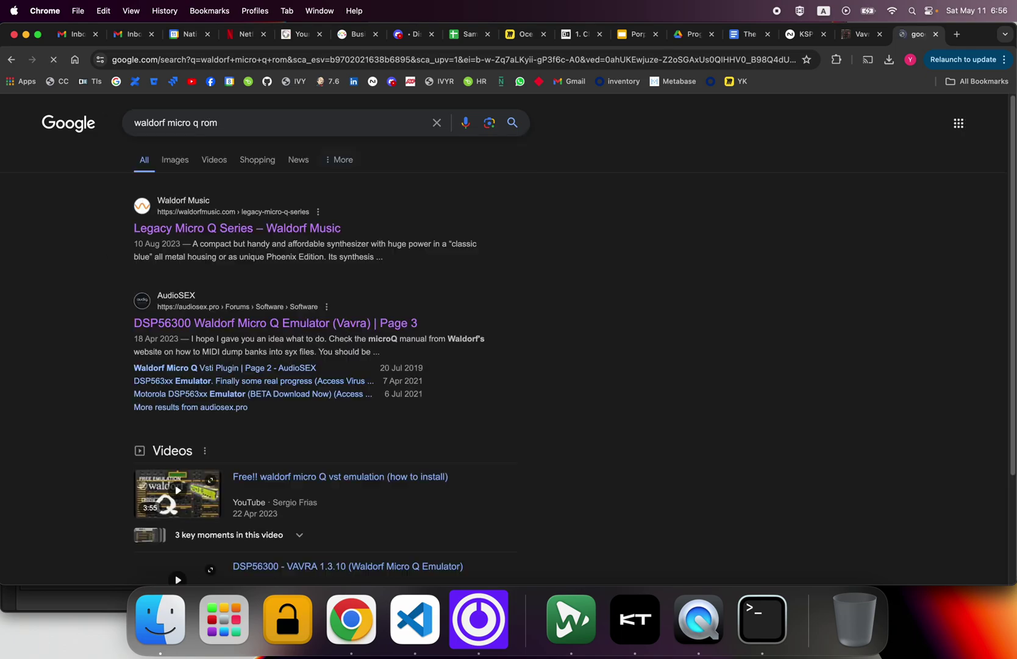
# - Open Waldorf's Legacy Micro Q Series page and download the Micro Q sounds package
pyautogui.click(211, 228)
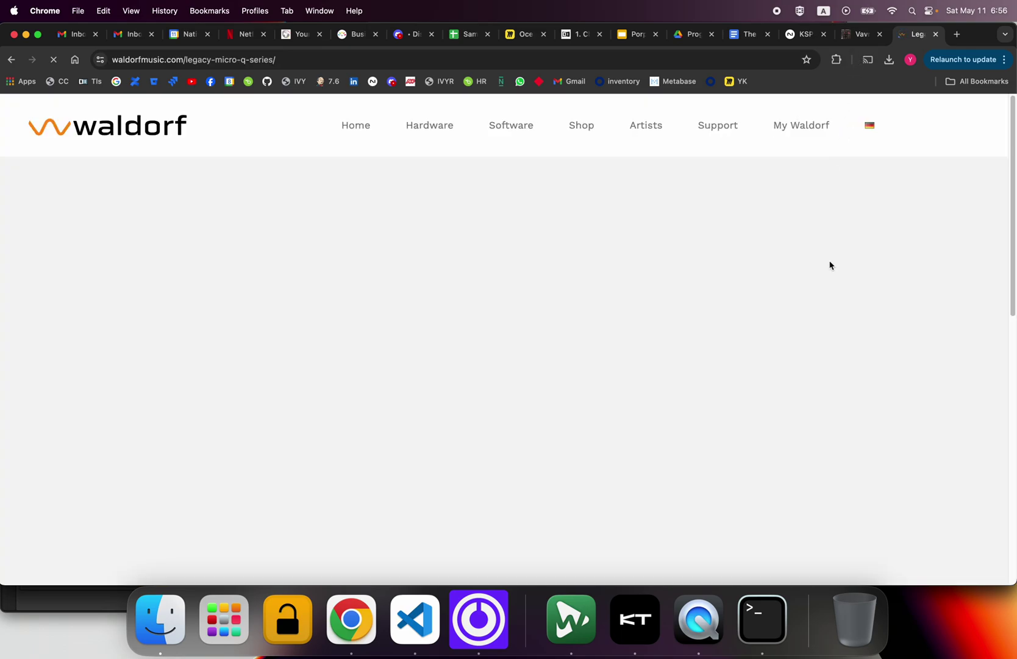
pyautogui.scroll(-5, 838, 266)
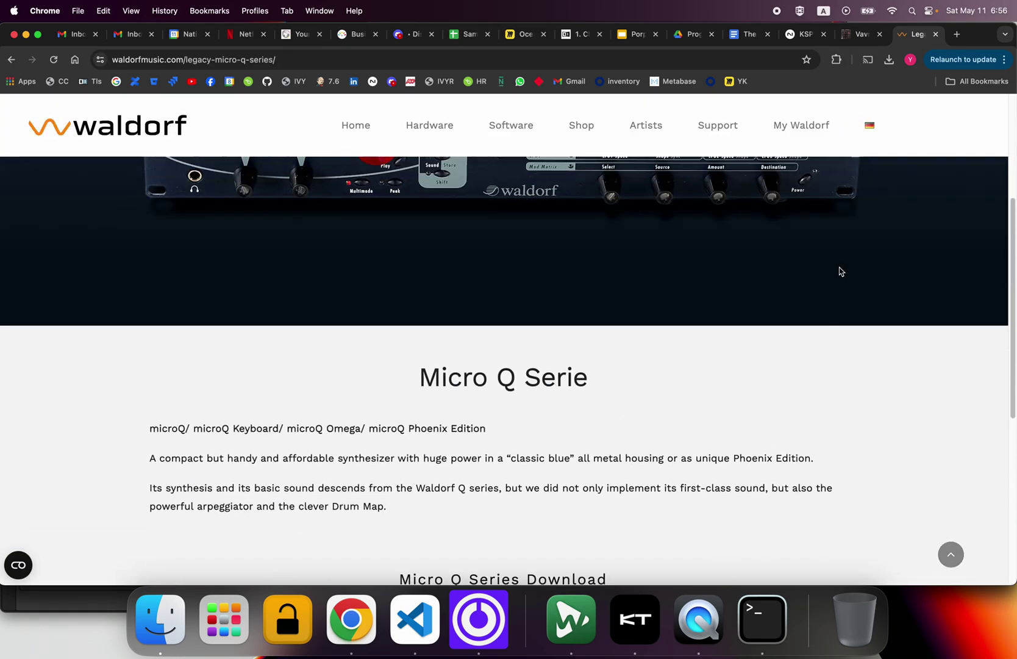
pyautogui.scroll(-4, 839, 271)
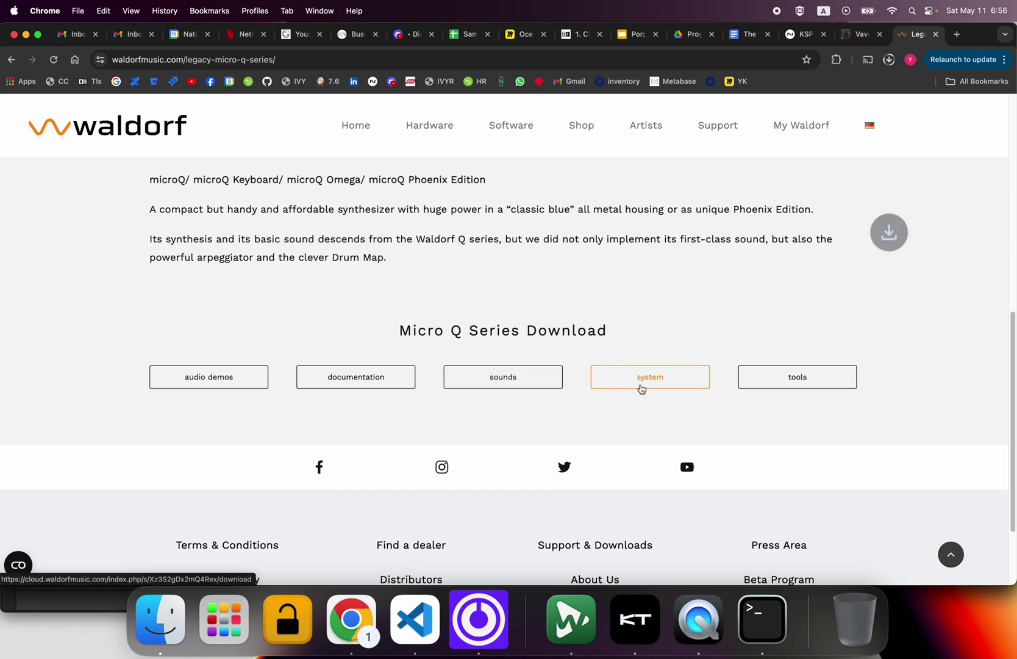
pyautogui.click(491, 383)
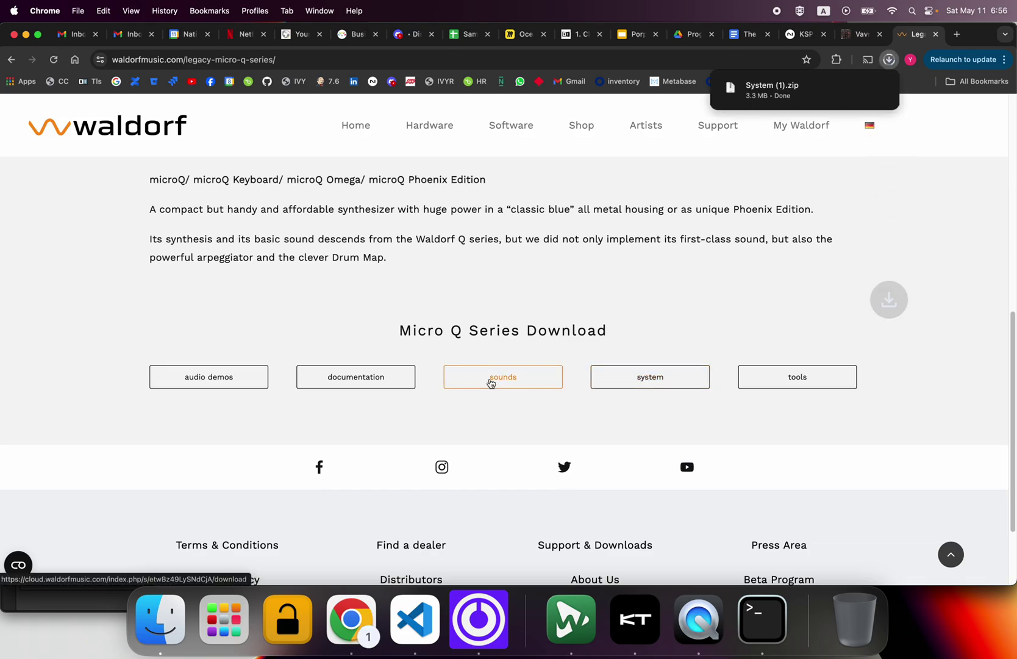
# - In Finder's Downloads, unpack Sounds.zip and System (1).zip, then mq_2_23.zip inside System 2
pyautogui.click(160, 619)
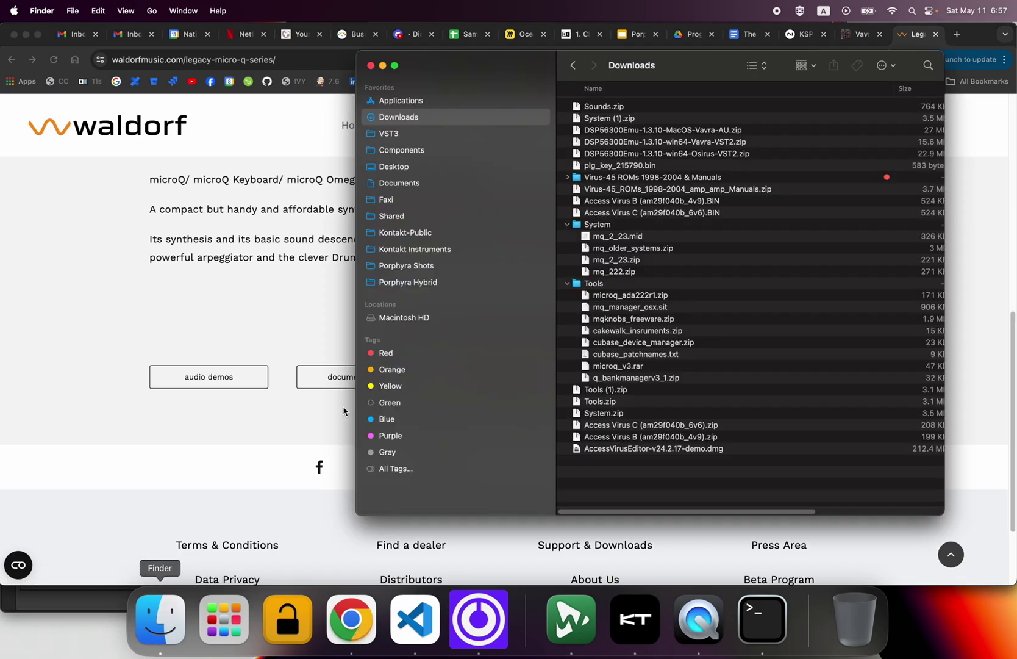
pyautogui.click(608, 109)
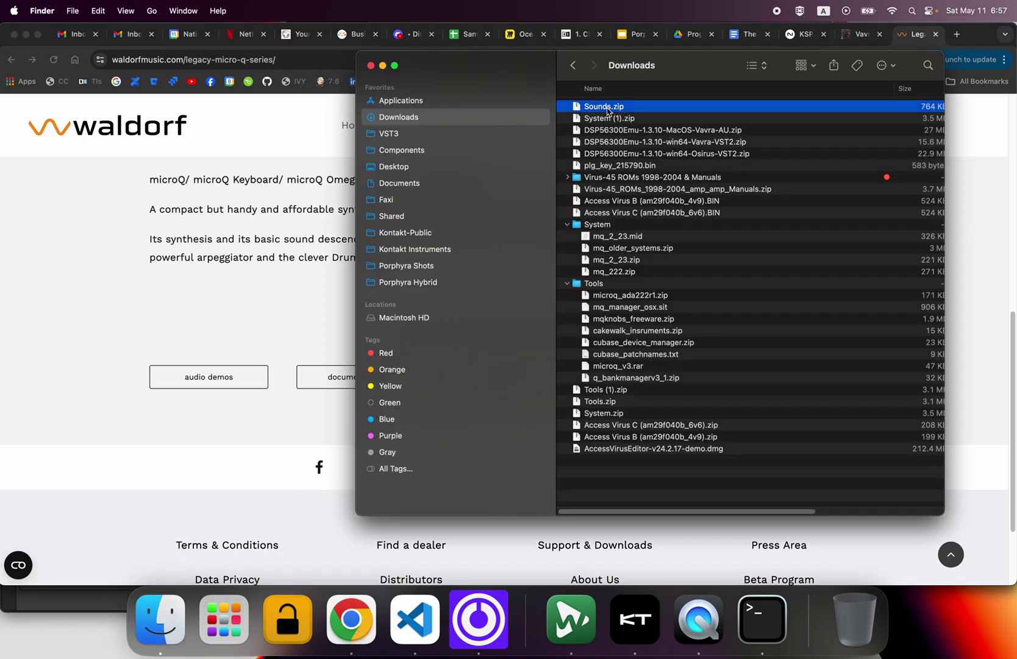
pyautogui.click(604, 122)
pyautogui.doubleClick(604, 110)
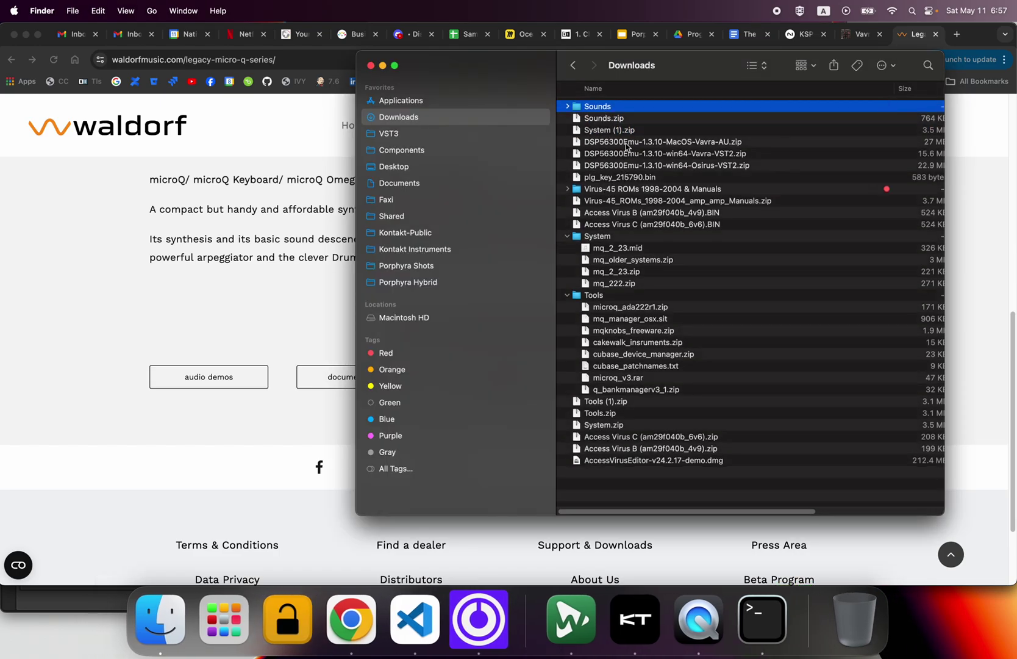
pyautogui.doubleClick(628, 130)
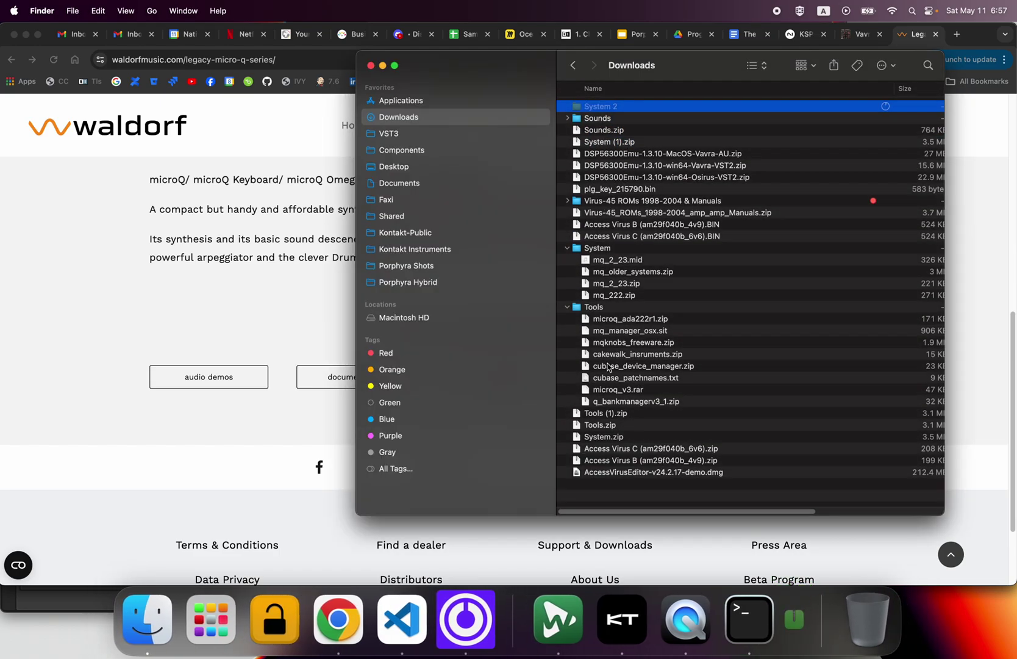
pyautogui.click(564, 107)
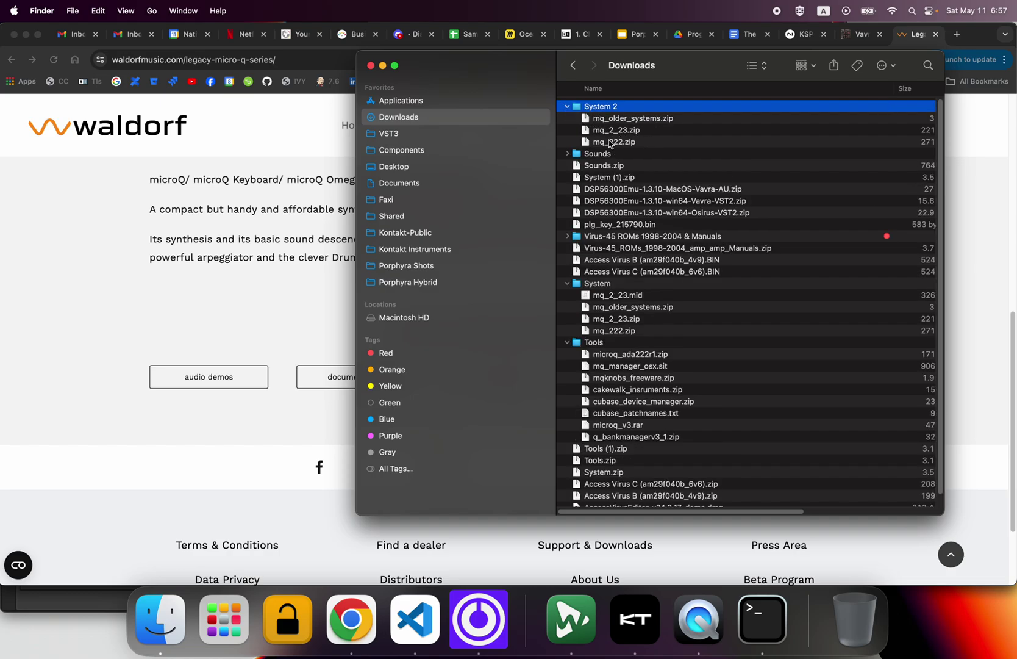
pyautogui.doubleClick(626, 131)
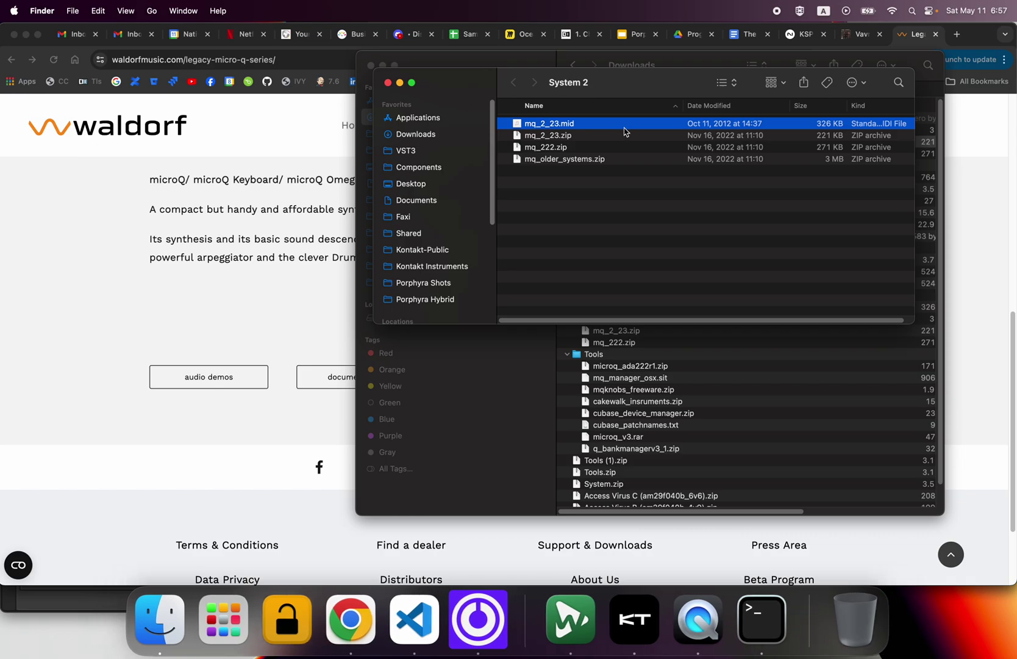
# - Drag mq_2_23.mid into the Components folder and authorise the move with the admin password
pyautogui.moveTo(585, 85); pyautogui.dragTo(736, 128)
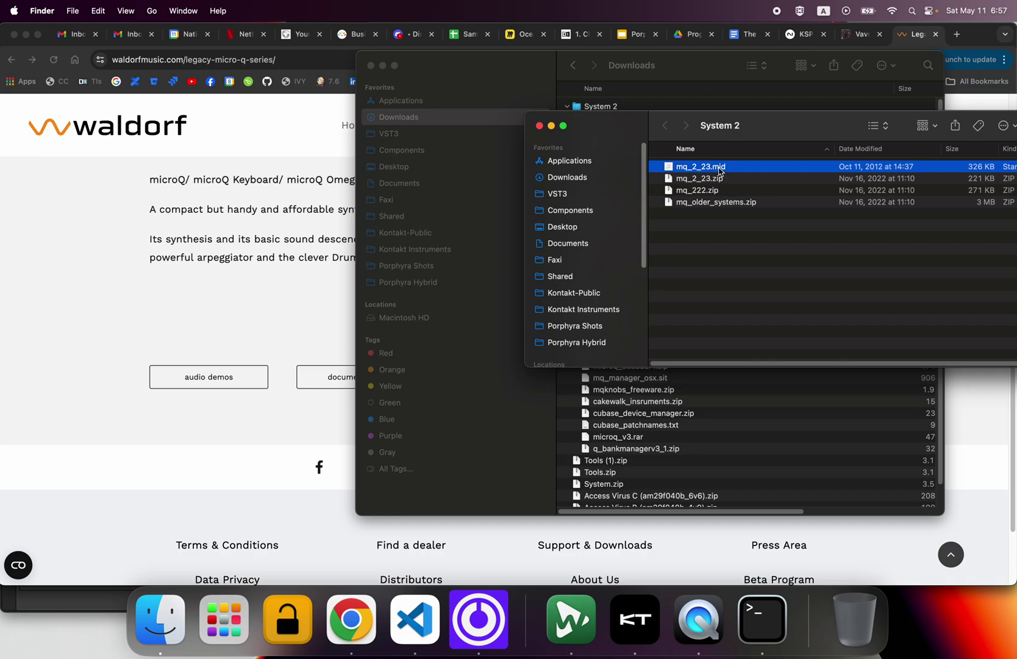
pyautogui.moveTo(720, 171); pyautogui.dragTo(533, 216)
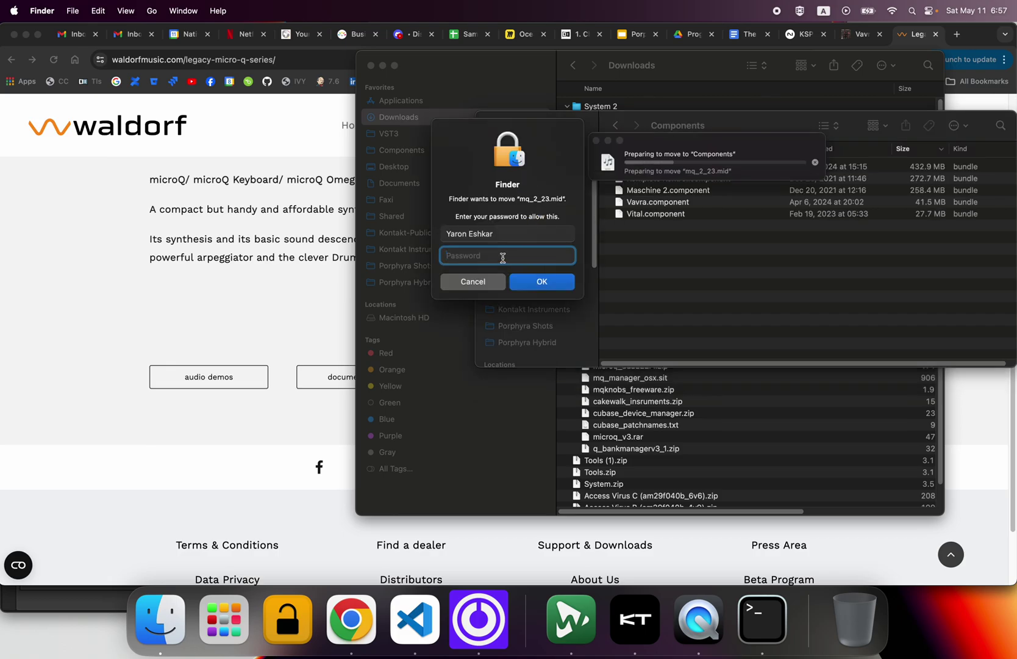
pyautogui.write('••••••••••••••')
pyautogui.press('Return')
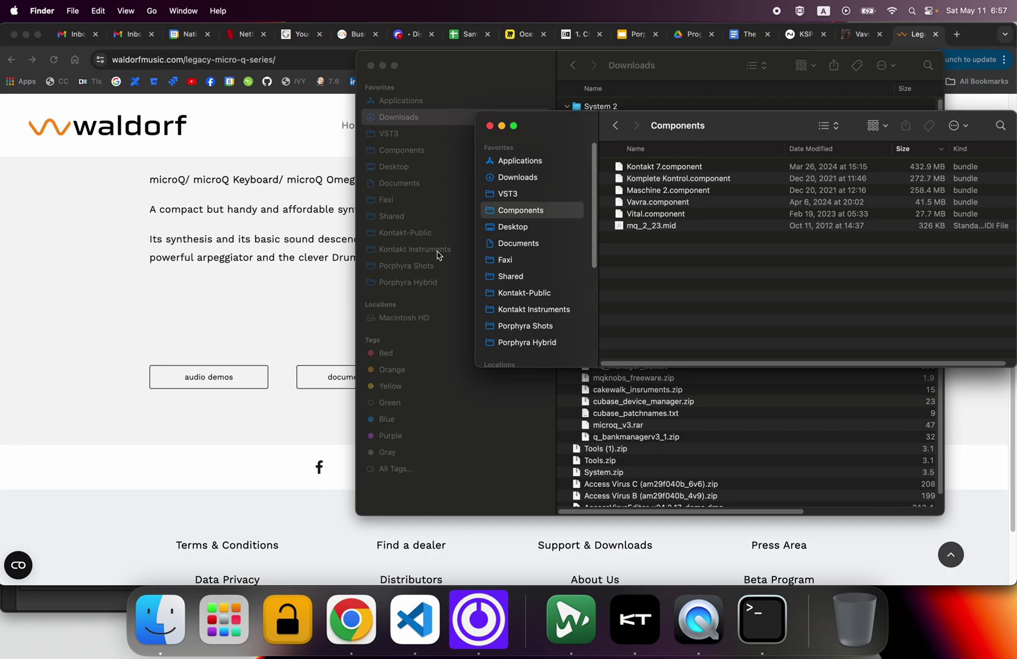
# - Confirm mq_2_23.mid now sits beside Vavra.component in Components
pyautogui.click(657, 204)
pyautogui.click(660, 229)
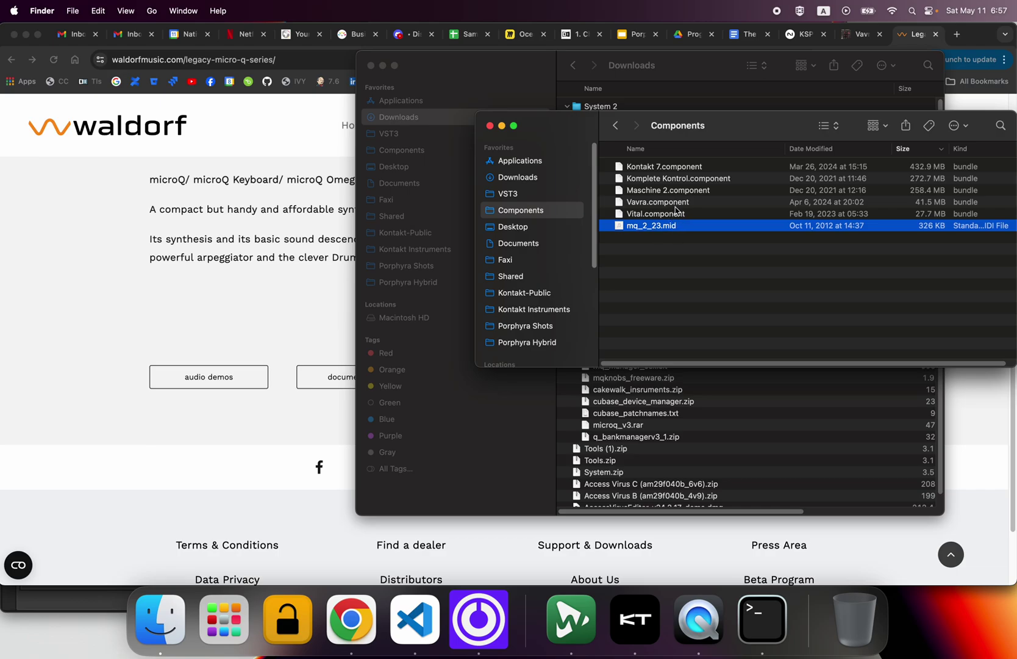
pyautogui.click(679, 262)
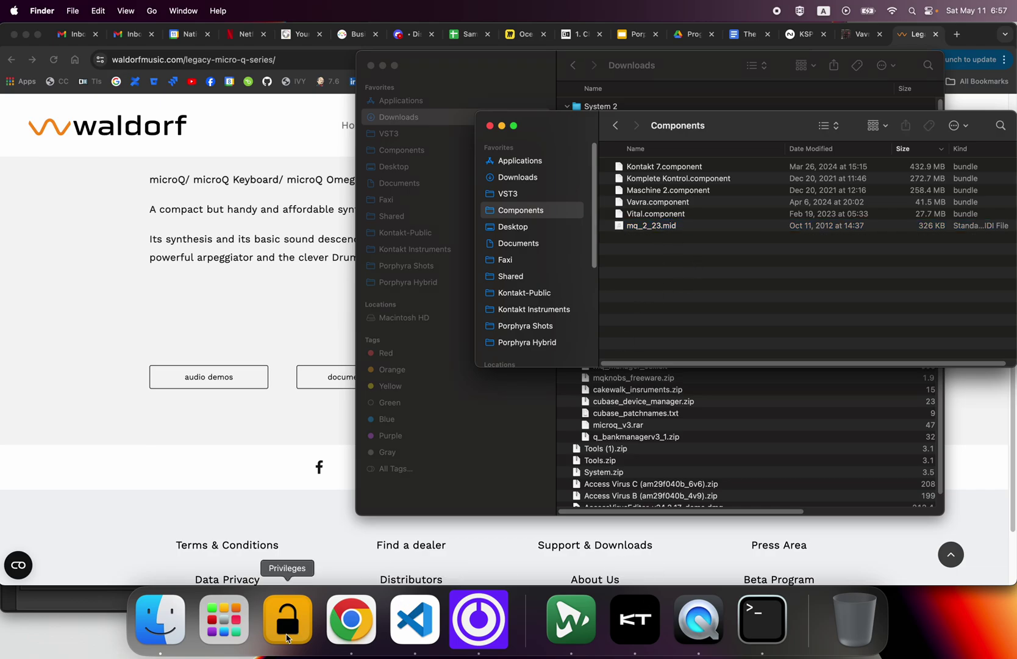
# - Launch Logic Pro by searching 'logi' in Launchpad
pyautogui.click(239, 635)
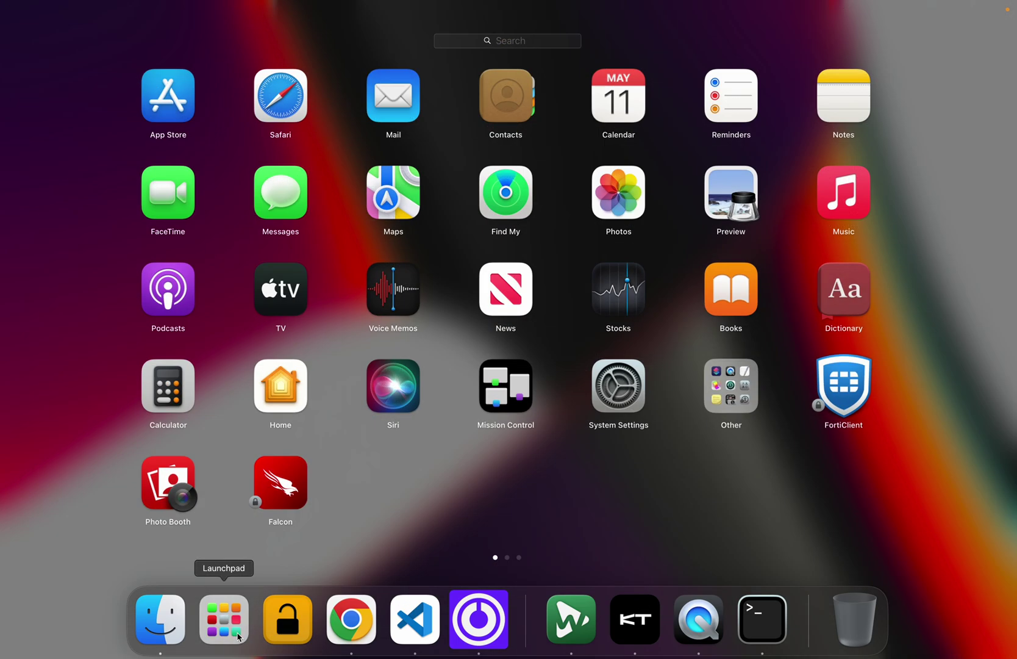
pyautogui.write('logi')
pyautogui.press('Return')
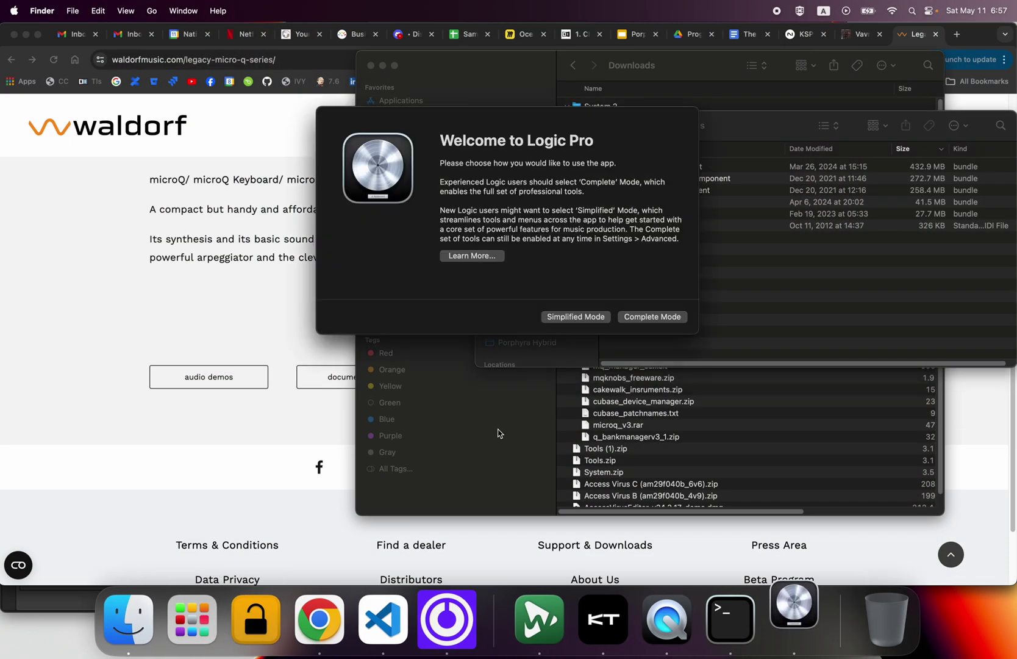
# - Choose Complete Mode, postpone the Essential Sounds download, and continue past the Audio Units alert
pyautogui.click(638, 320)
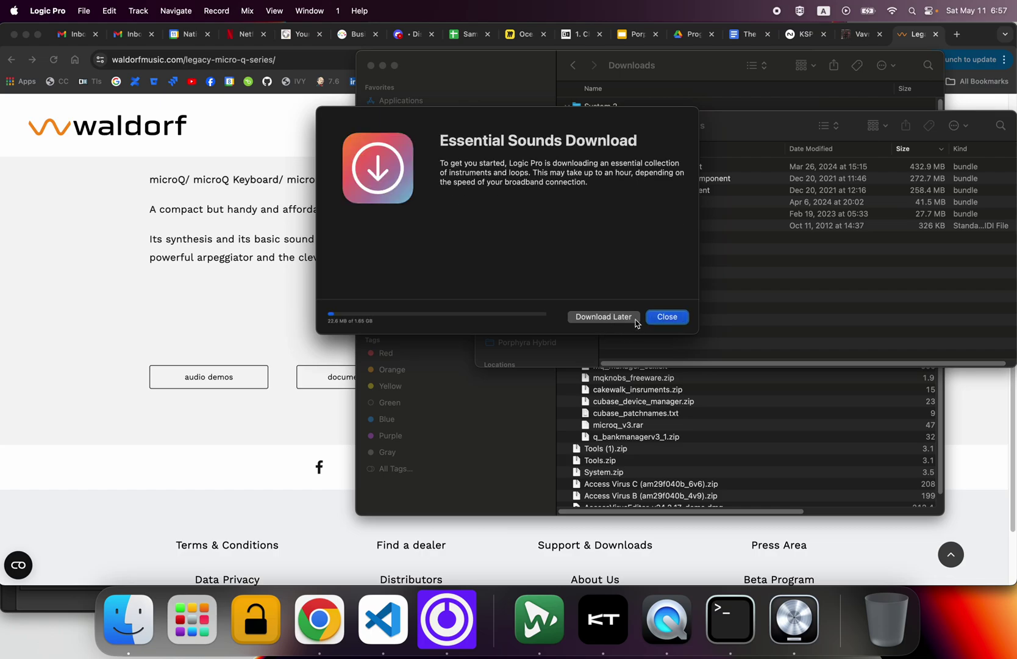
pyautogui.click(608, 320)
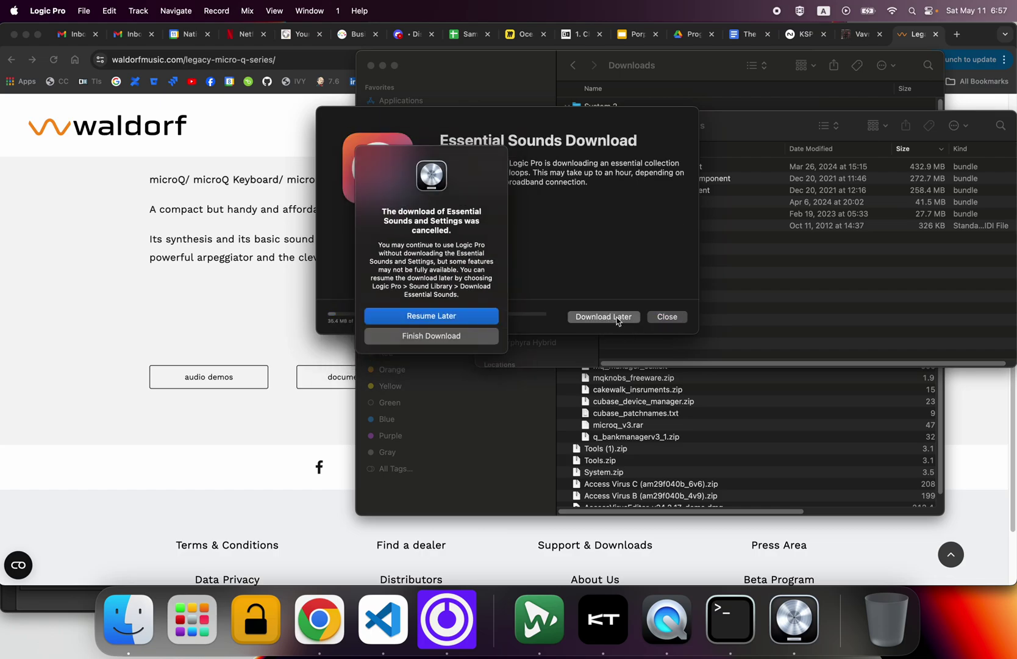
pyautogui.click(442, 316)
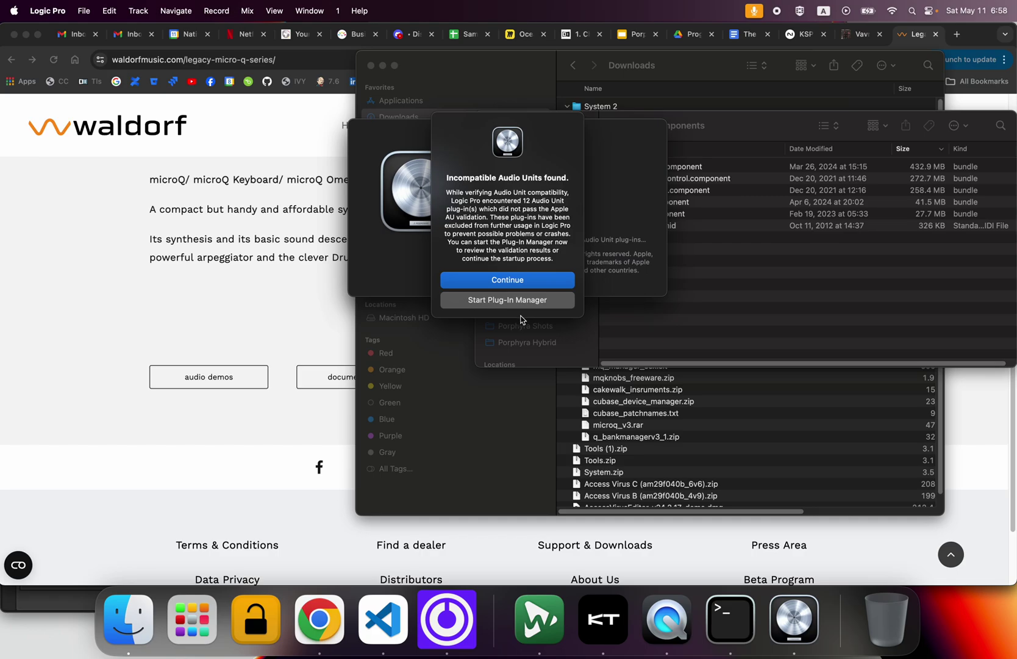
pyautogui.click(531, 283)
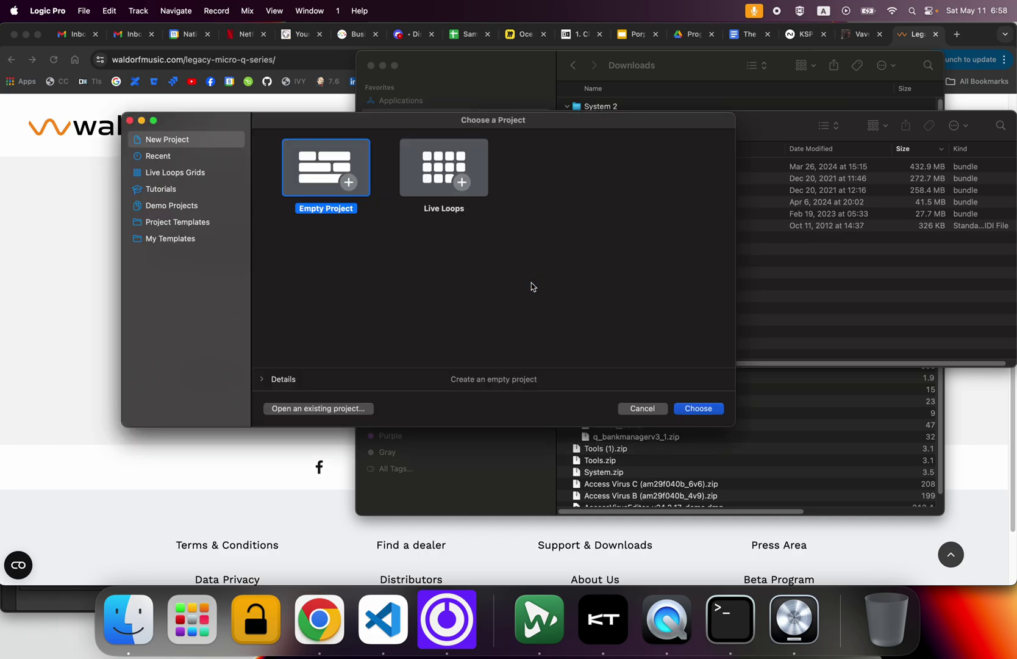
# - Start an empty project with a software instrument track using Vavra (Multi-Output) from The Usual Suspects
pyautogui.click(697, 408)
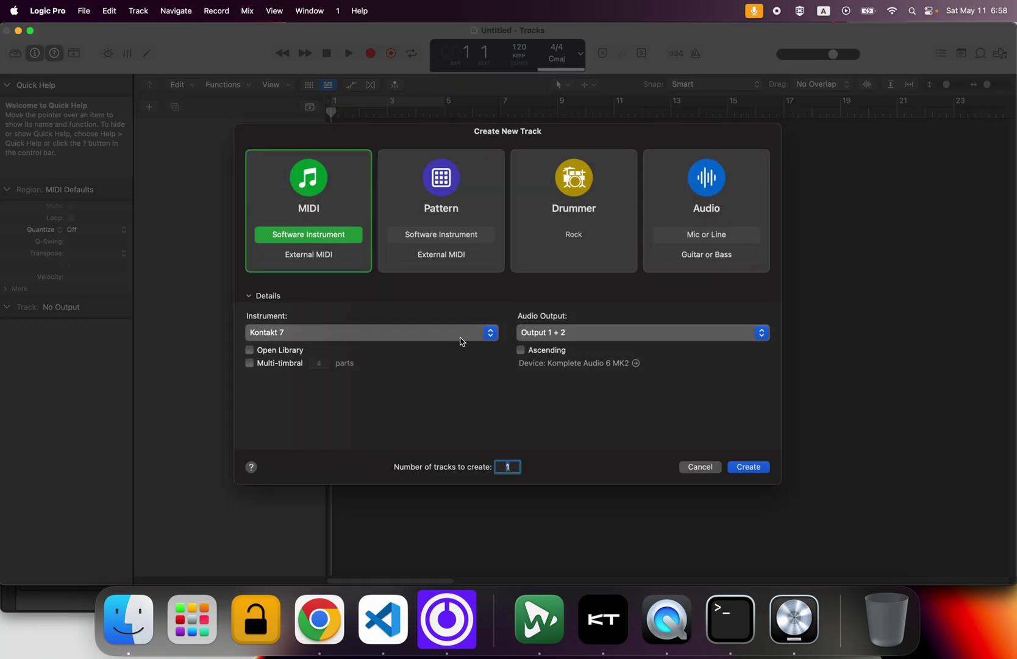
pyautogui.click(489, 332)
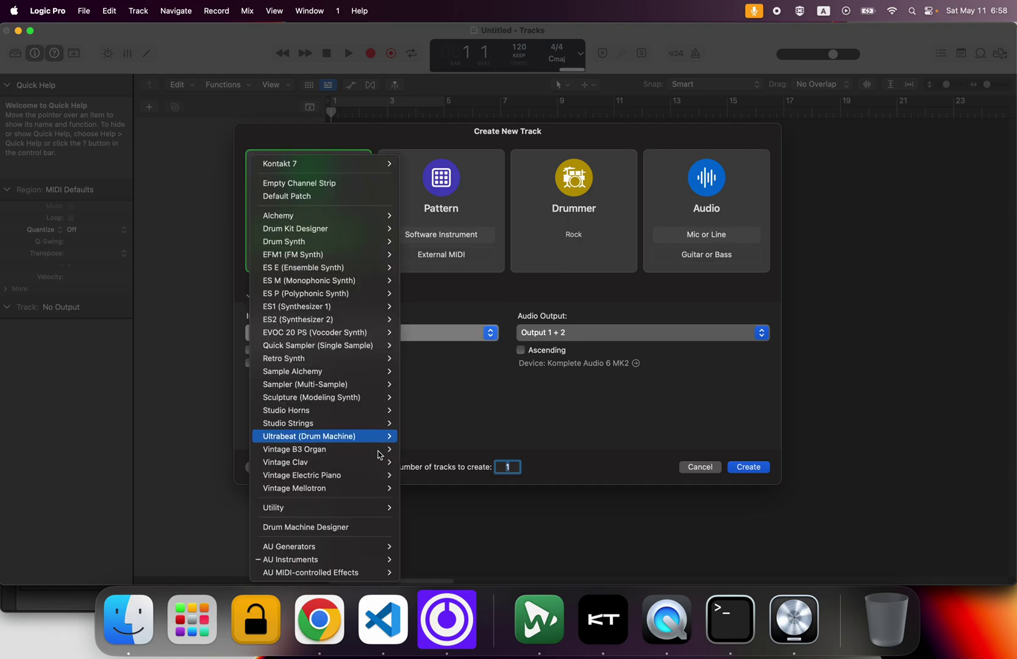
pyautogui.moveTo(369, 559)
pyautogui.moveTo(478, 559)
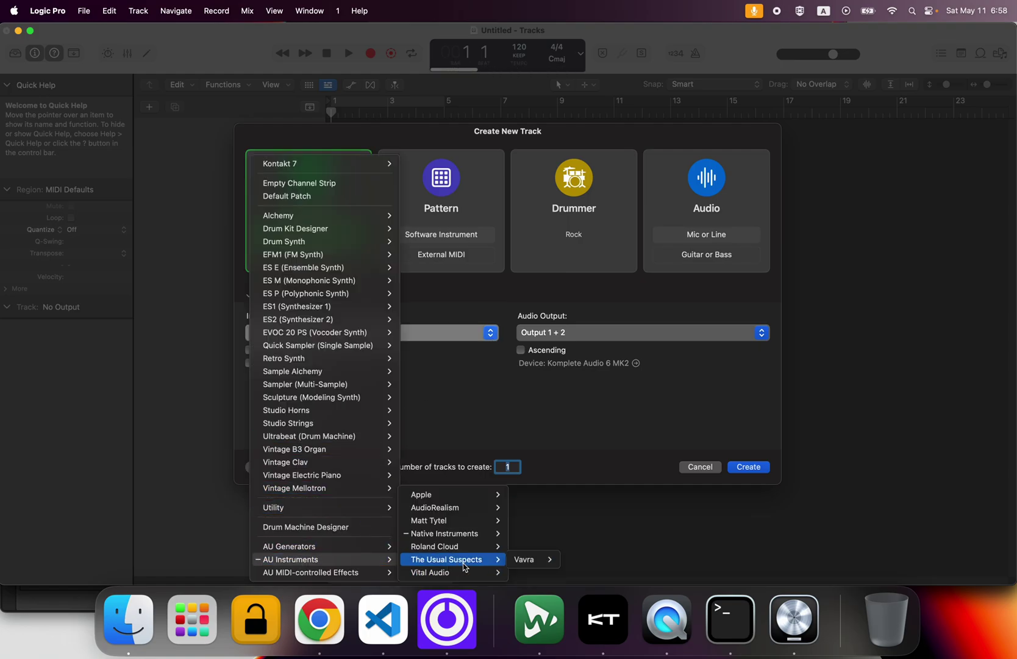
pyautogui.moveTo(530, 565)
pyautogui.click(609, 571)
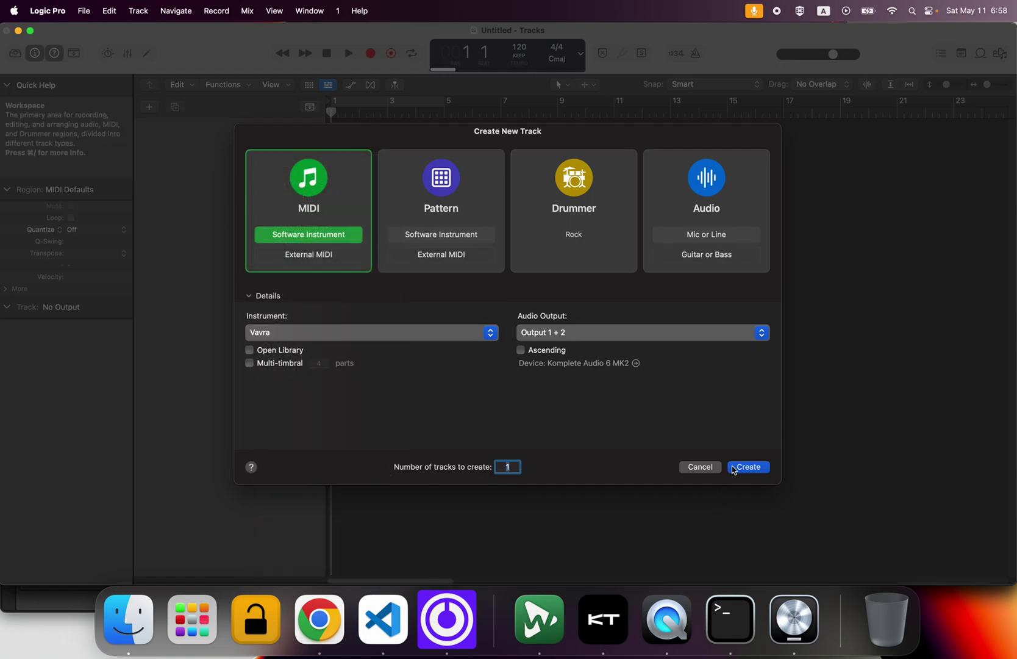
pyautogui.click(745, 469)
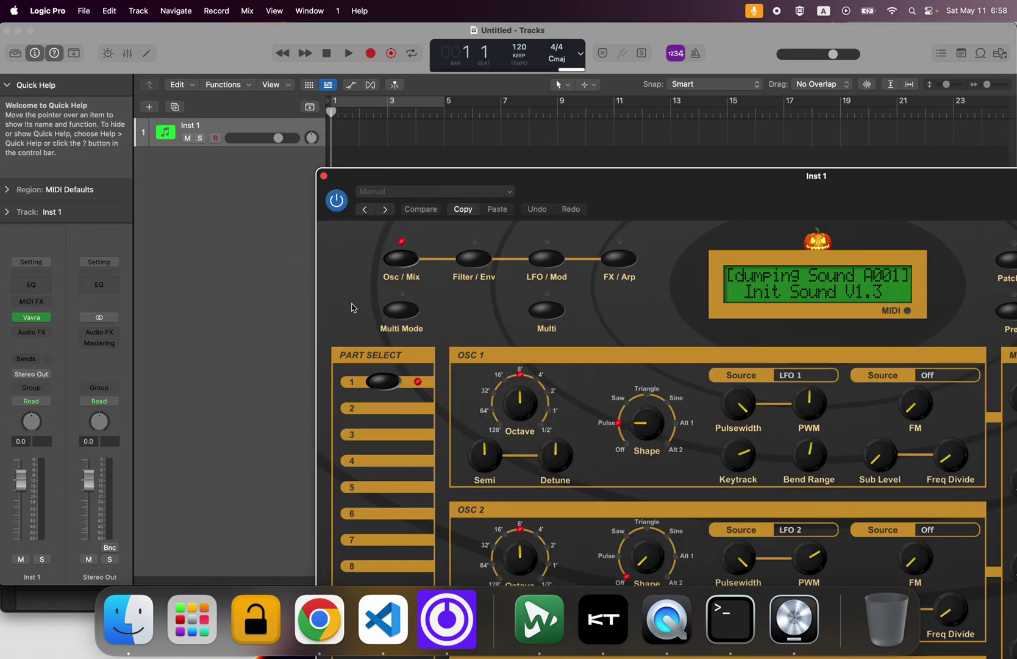
# - Set the Vavra plugin window's GUI Scale to 75%
pyautogui.moveTo(676, 175); pyautogui.dragTo(346, 44)
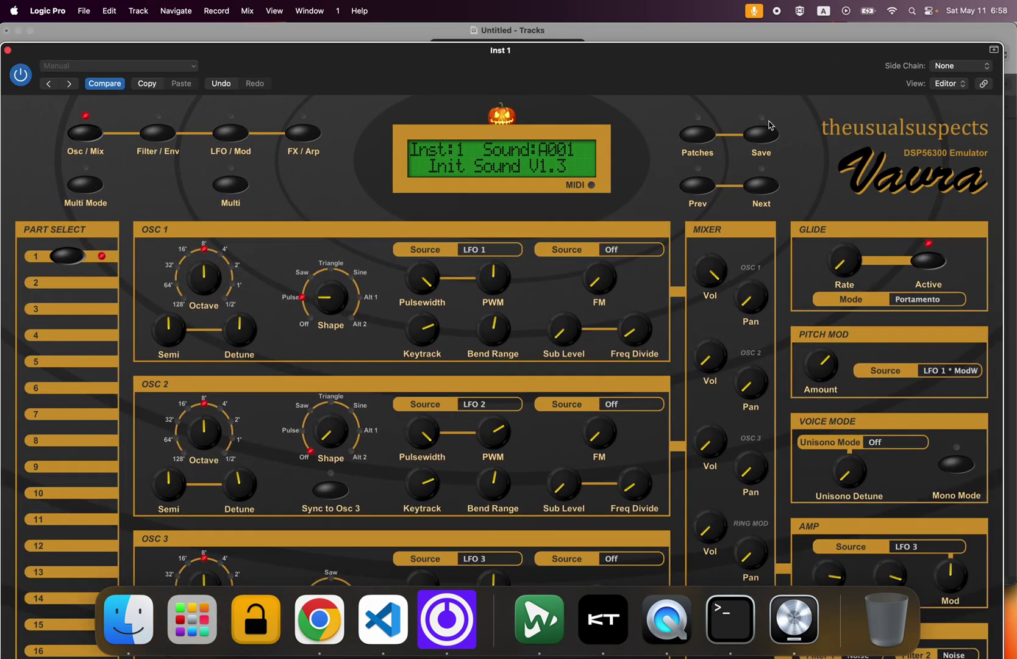
pyautogui.rightClick(801, 166)
pyautogui.moveTo(754, 188)
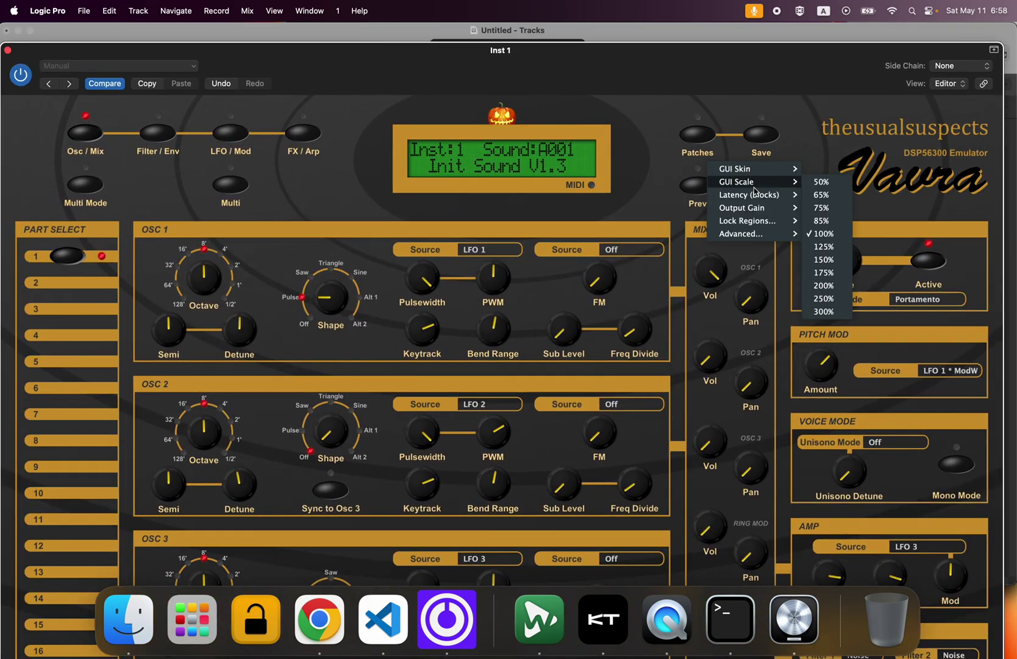
pyautogui.click(826, 209)
# - Reposition the Vavra window to uncover the inspector and transport, and open its Patch Manager
pyautogui.moveTo(595, 61); pyautogui.dragTo(752, 59)
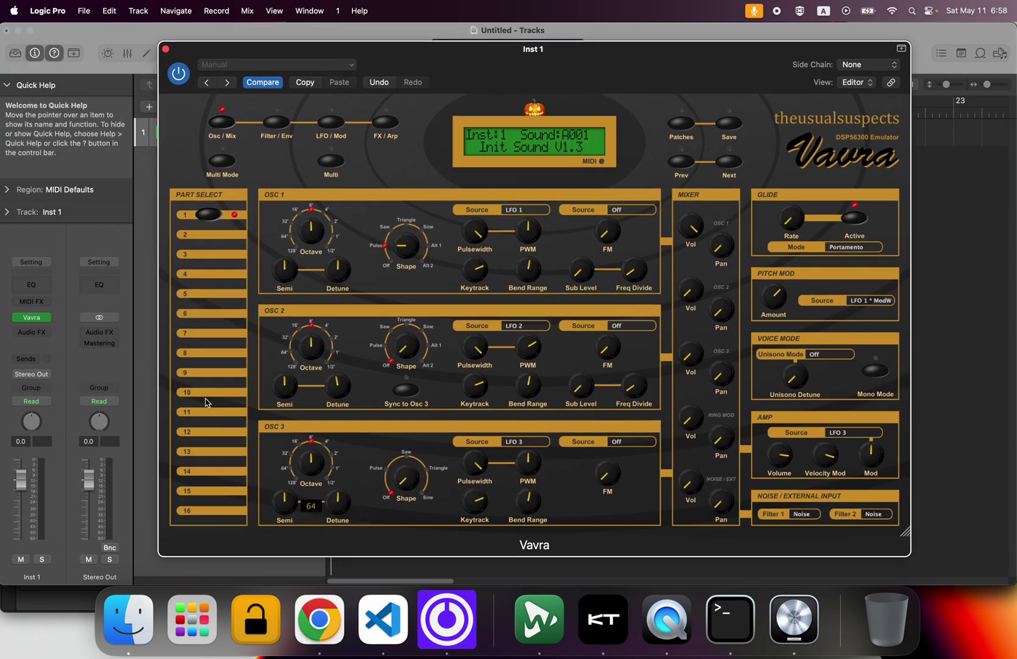
pyautogui.moveTo(327, 51)
pyautogui.mouseDown()
pyautogui.moveTo(352, 81)
pyautogui.moveTo(337, 62)
pyautogui.mouseUp()
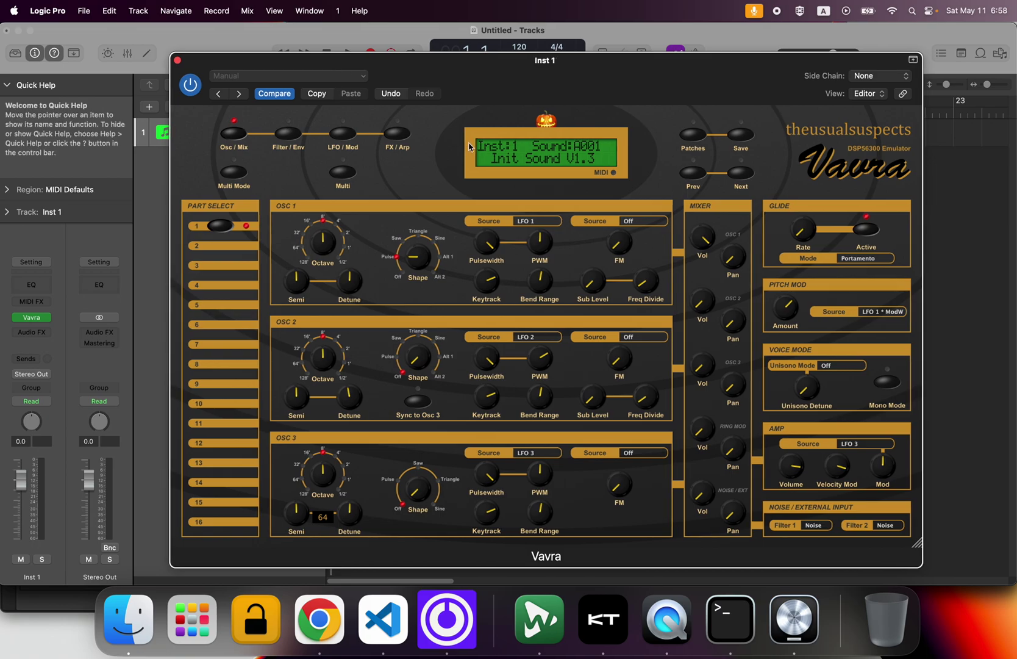
pyautogui.click(692, 135)
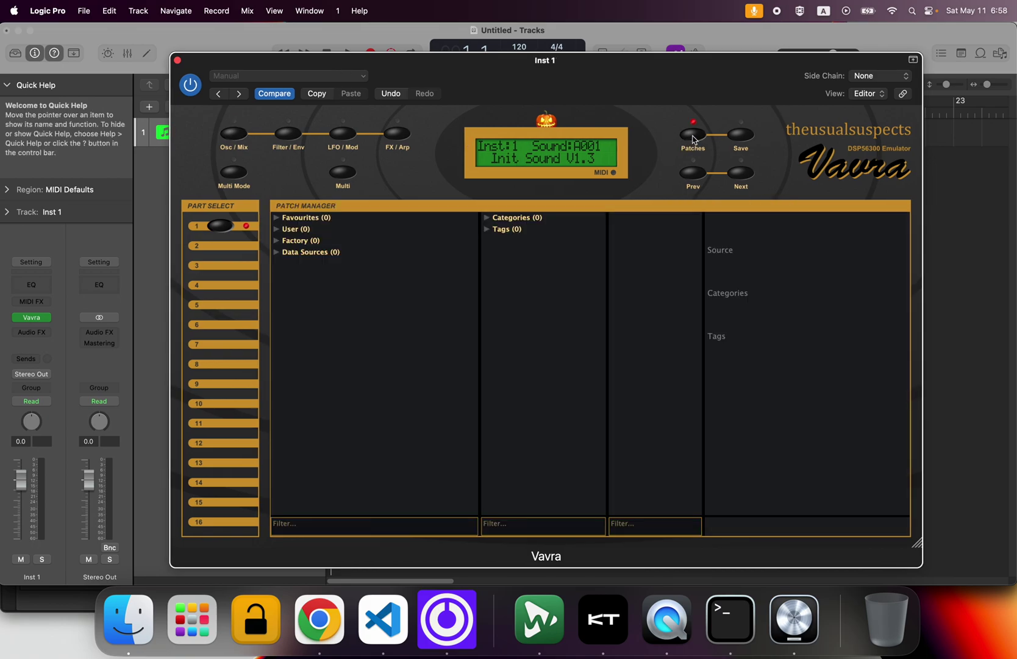
# - Browse Data Sources > Add Folder… to Downloads > Sounds, then cancel the folder picker
pyautogui.click(322, 255)
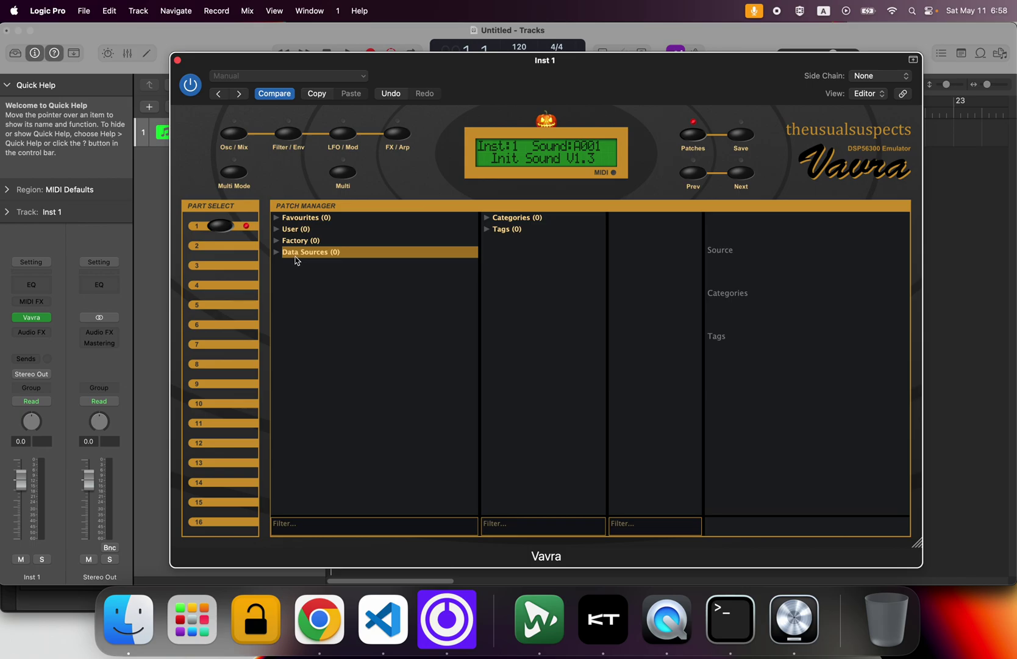
pyautogui.rightClick(306, 256)
pyautogui.click(331, 263)
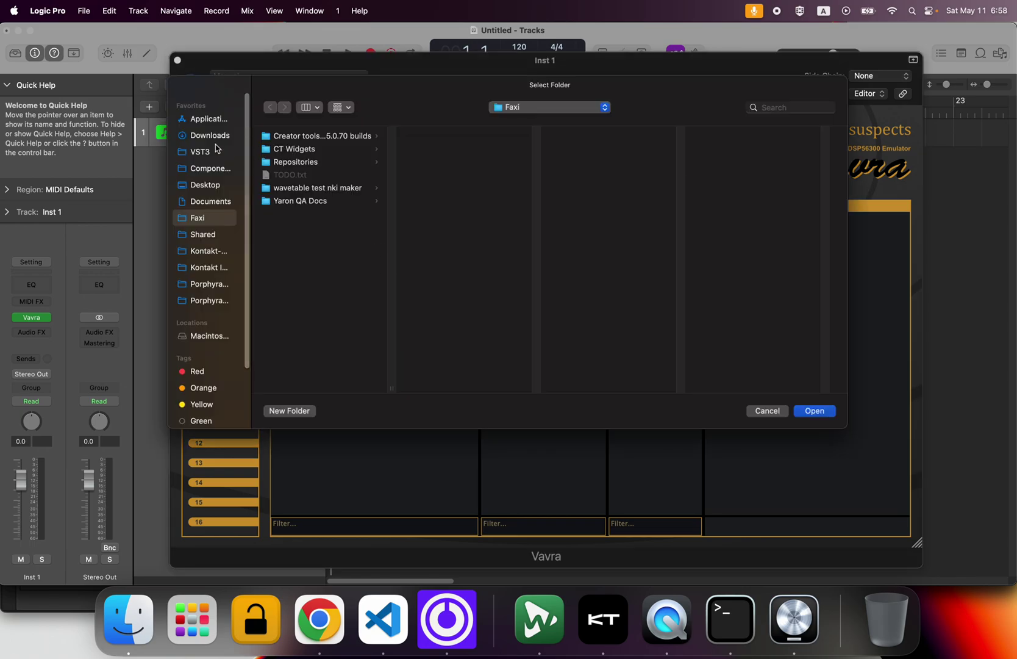
pyautogui.click(211, 137)
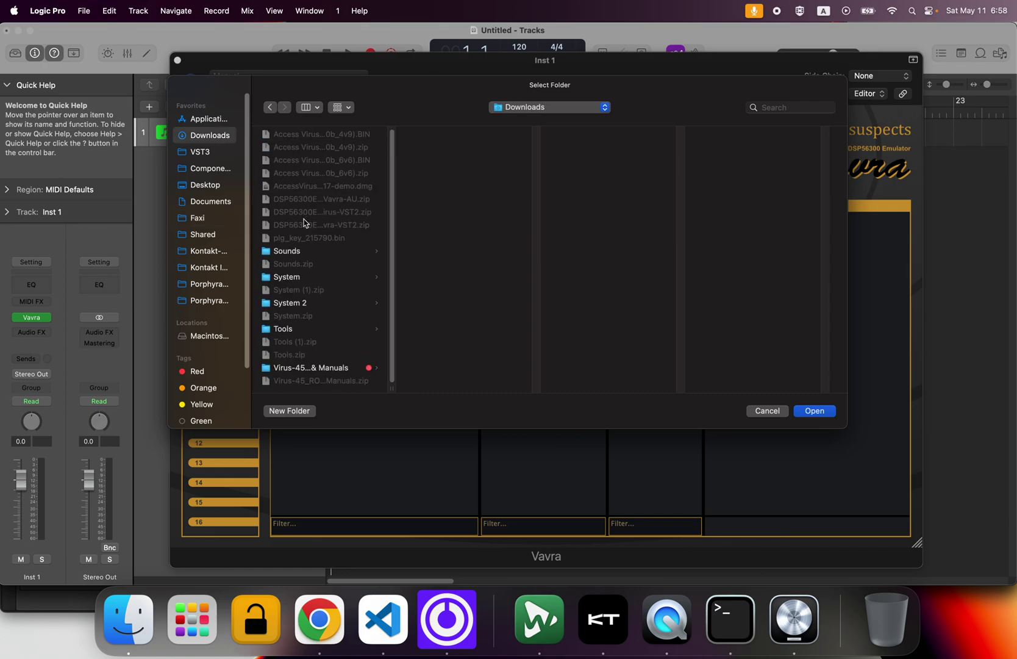
pyautogui.click(289, 251)
pyautogui.click(766, 410)
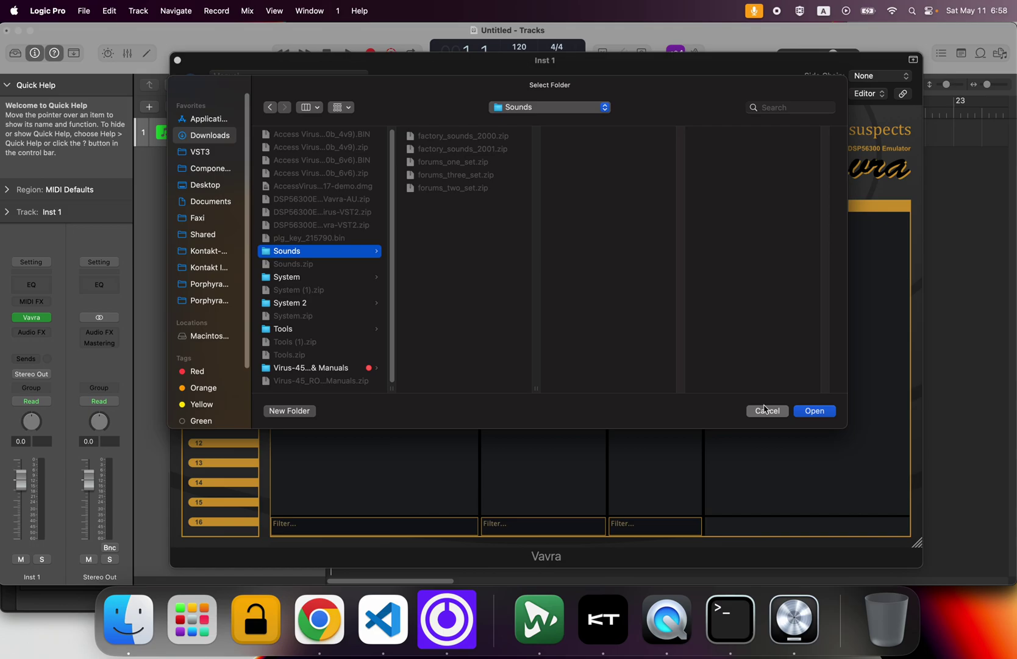
# - In Finder's Downloads > Sounds folder, unzip factory_sounds_2000.zip
pyautogui.click(128, 619)
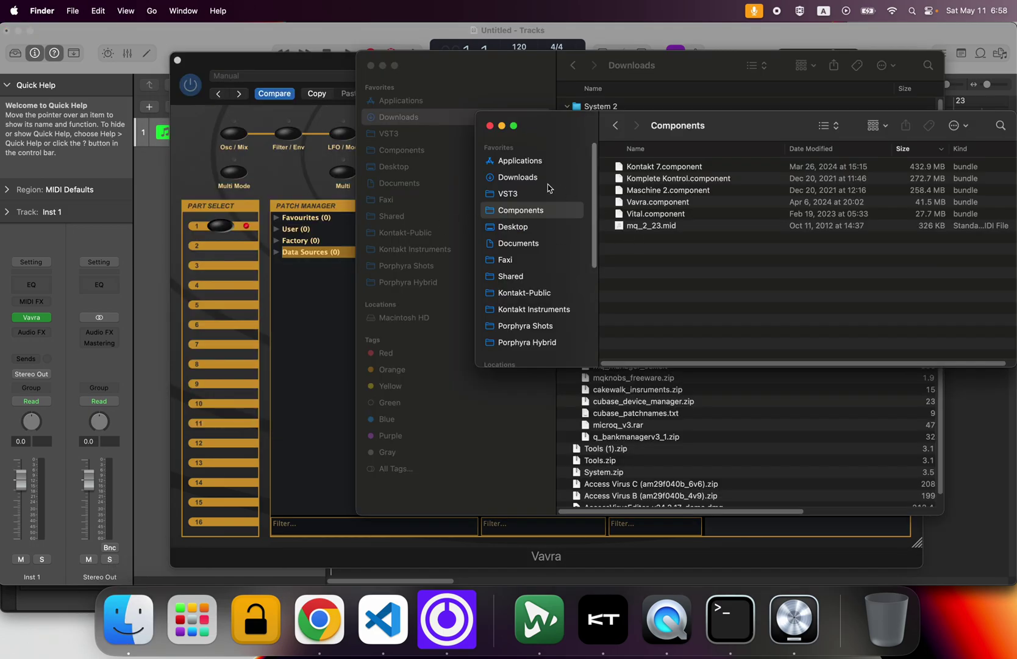
pyautogui.click(526, 177)
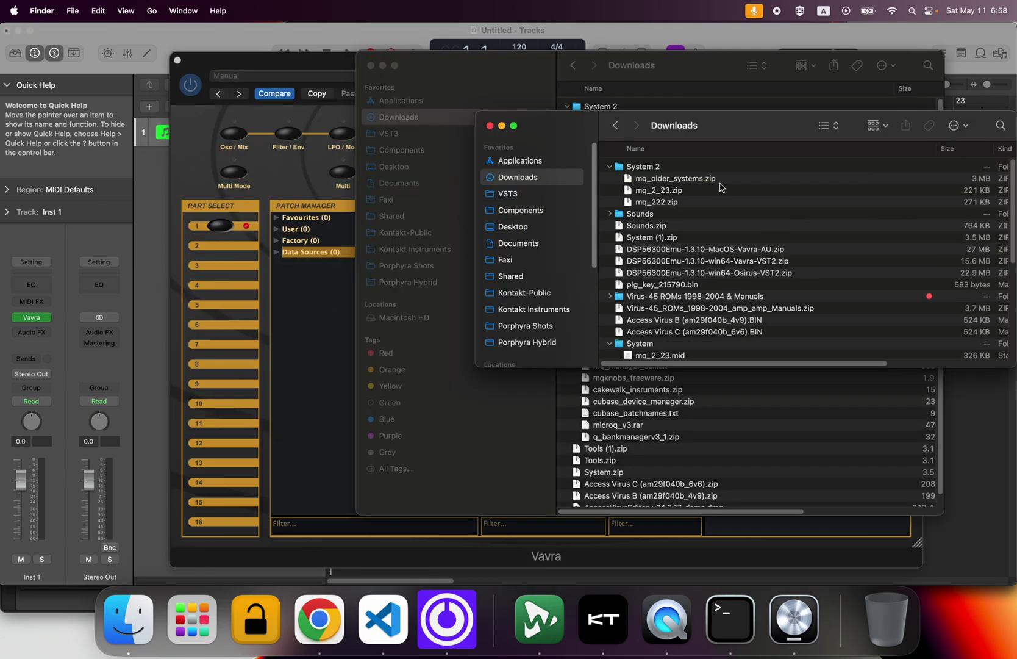
pyautogui.doubleClick(641, 214)
pyautogui.moveTo(699, 137); pyautogui.dragTo(579, 171)
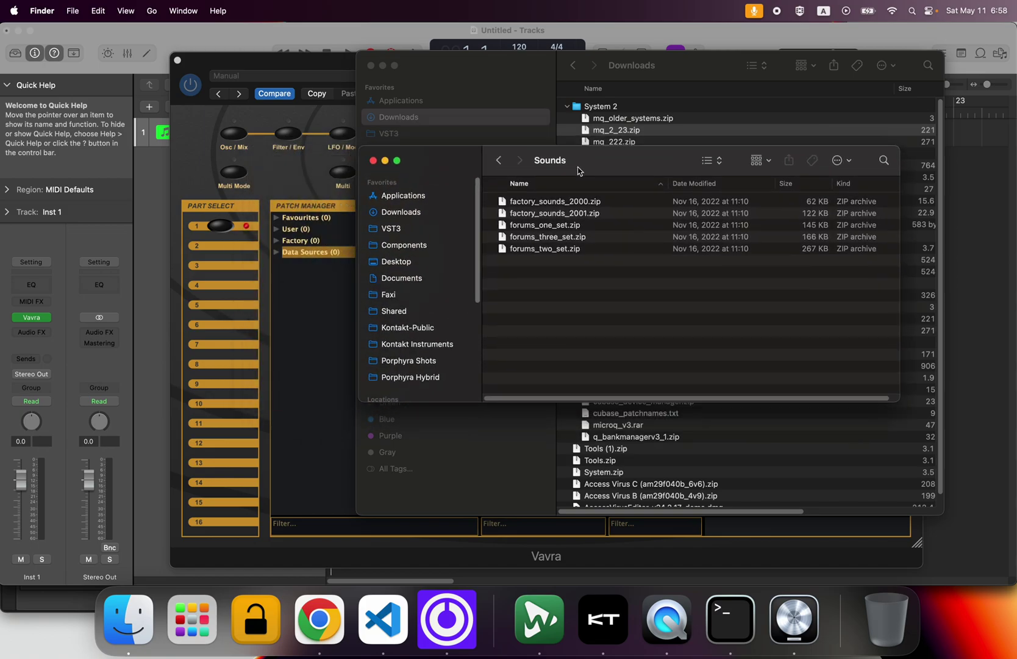
pyautogui.doubleClick(571, 206)
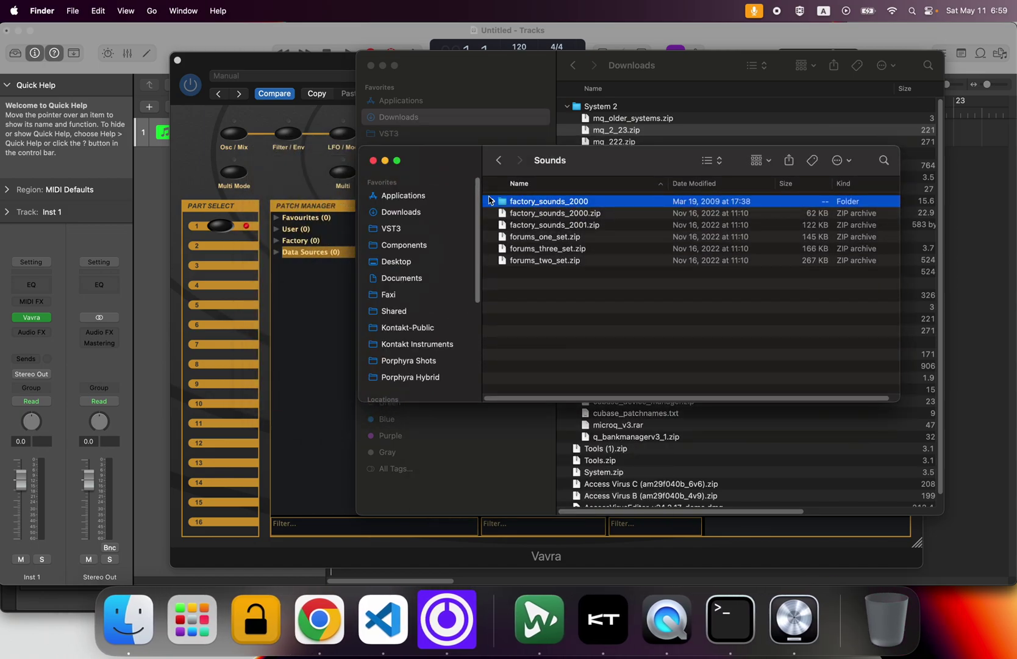
# - Move microq_factoryset_2000.mid into Downloads, then bring up Vavra's data source options in Logic Pro
pyautogui.click(493, 202)
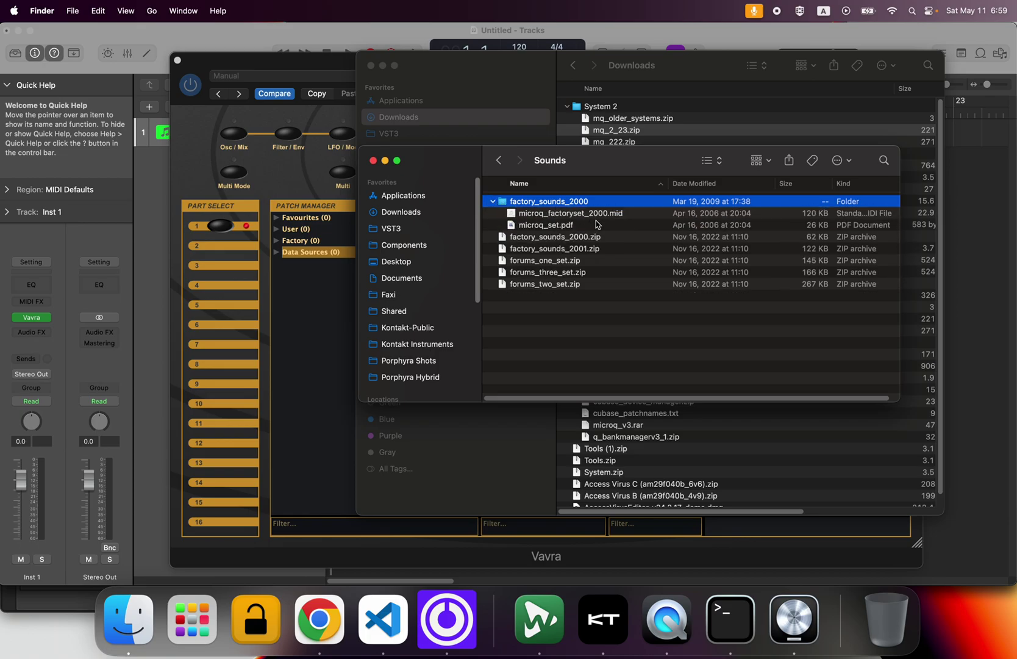
pyautogui.click(571, 213)
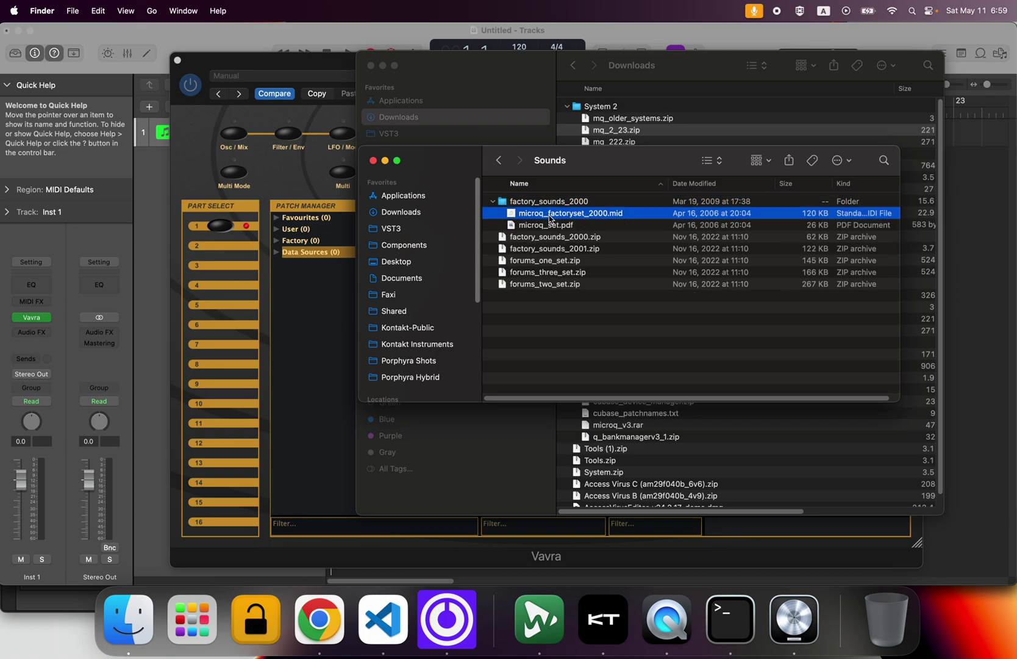
pyautogui.moveTo(559, 216); pyautogui.dragTo(415, 216)
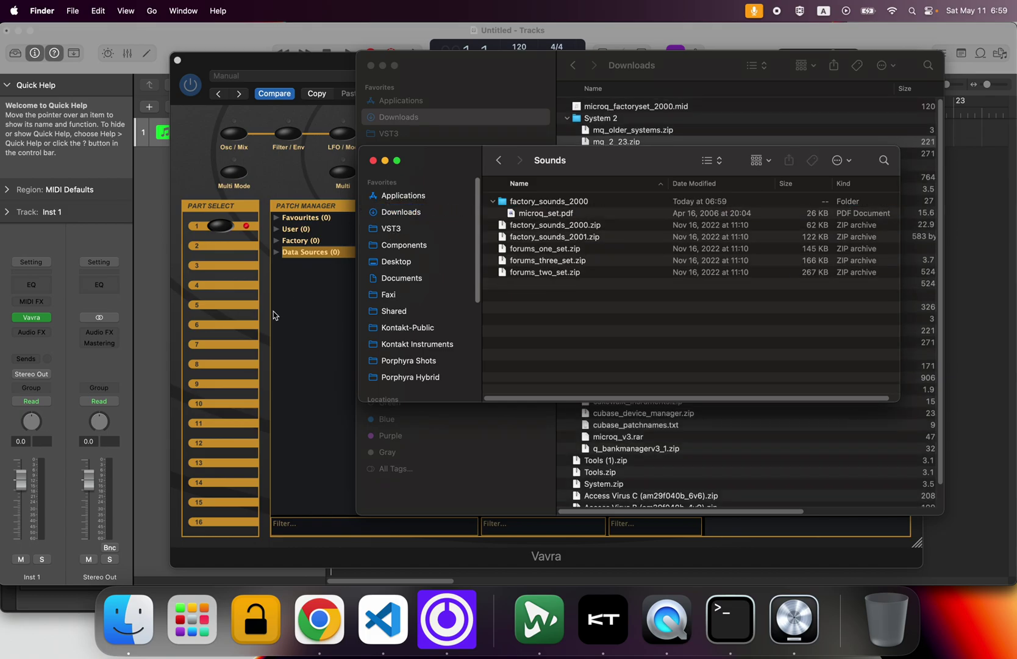
pyautogui.click(346, 253)
pyautogui.rightClick(349, 255)
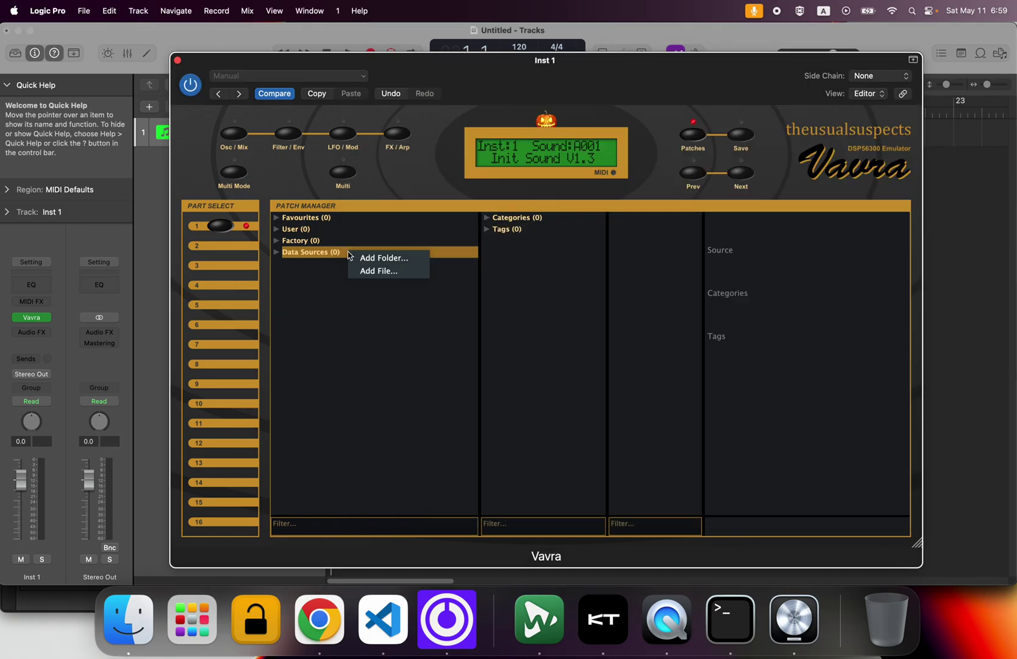
# - Add microq_factoryset_2000.mid from Downloads to Vavra as a data source file
pyautogui.click(404, 270)
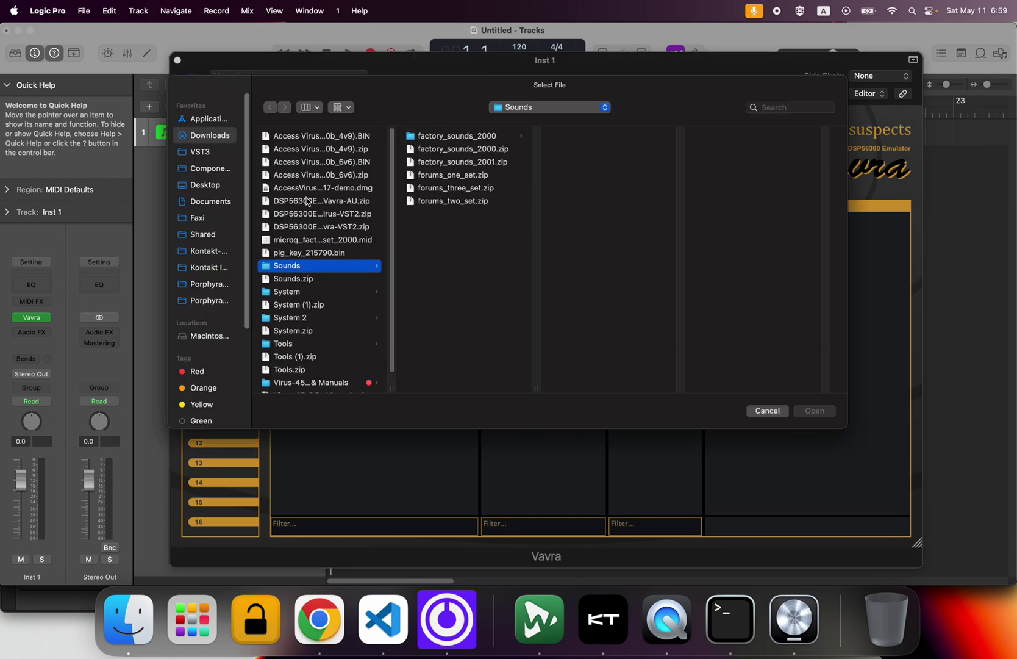
pyautogui.click(357, 240)
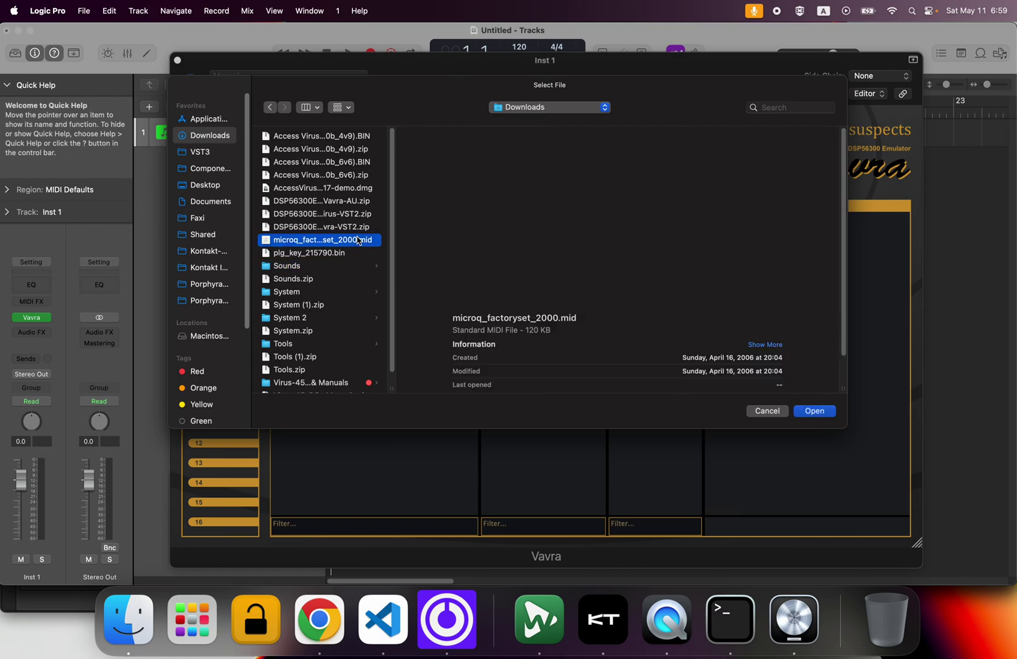
pyautogui.click(815, 411)
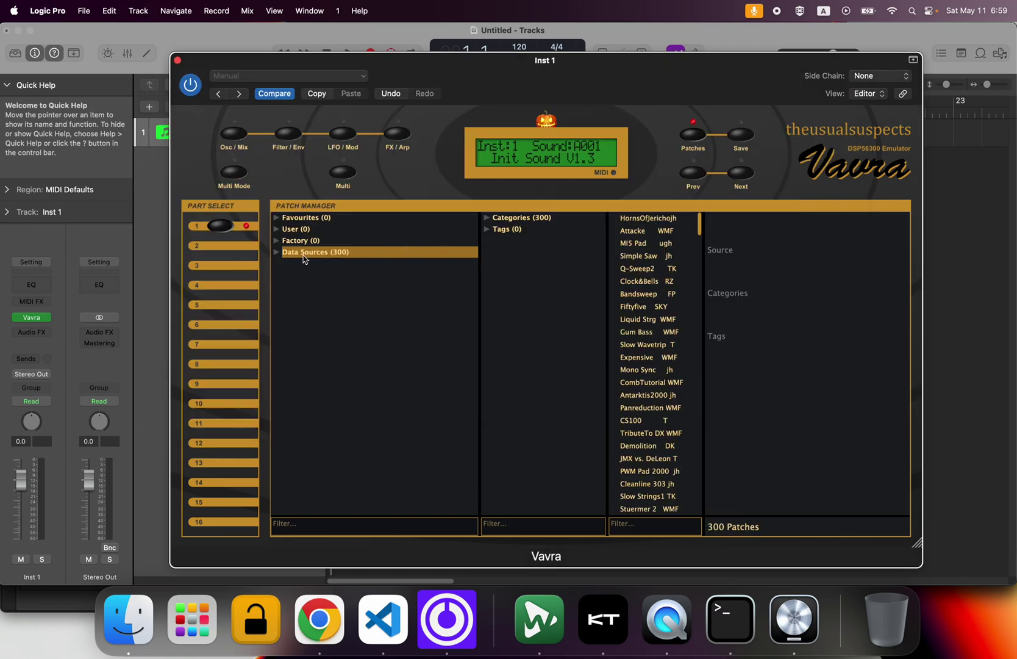
# - Check the loaded patches under Data Sources and the Atmo category, then switch to the Filter / Env page
pyautogui.click(276, 252)
pyautogui.click(488, 218)
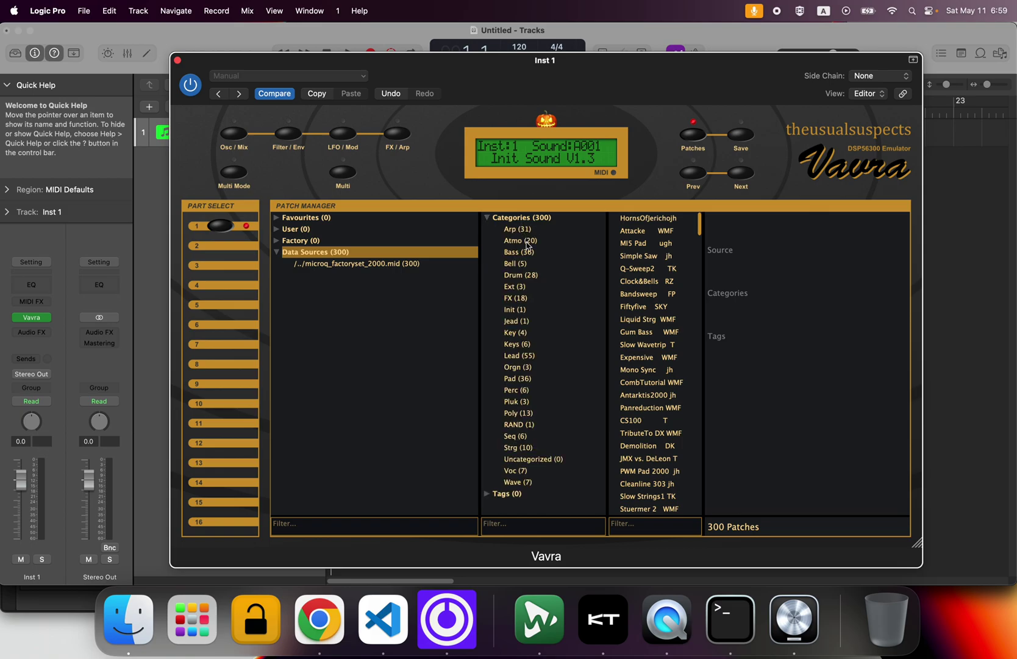
pyautogui.click(528, 243)
pyautogui.click(381, 266)
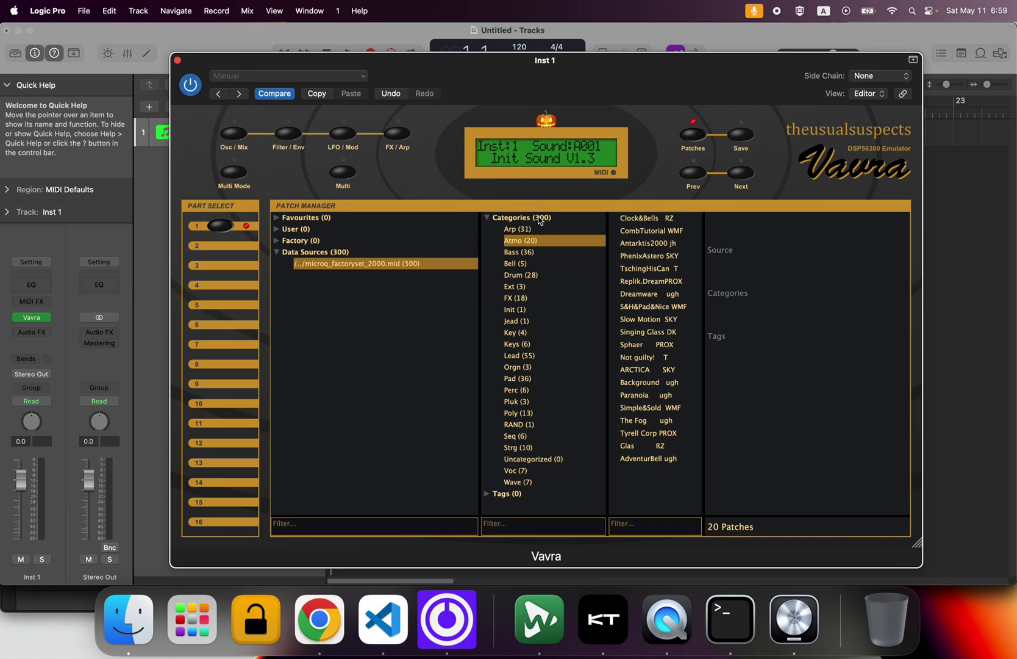
pyautogui.click(287, 132)
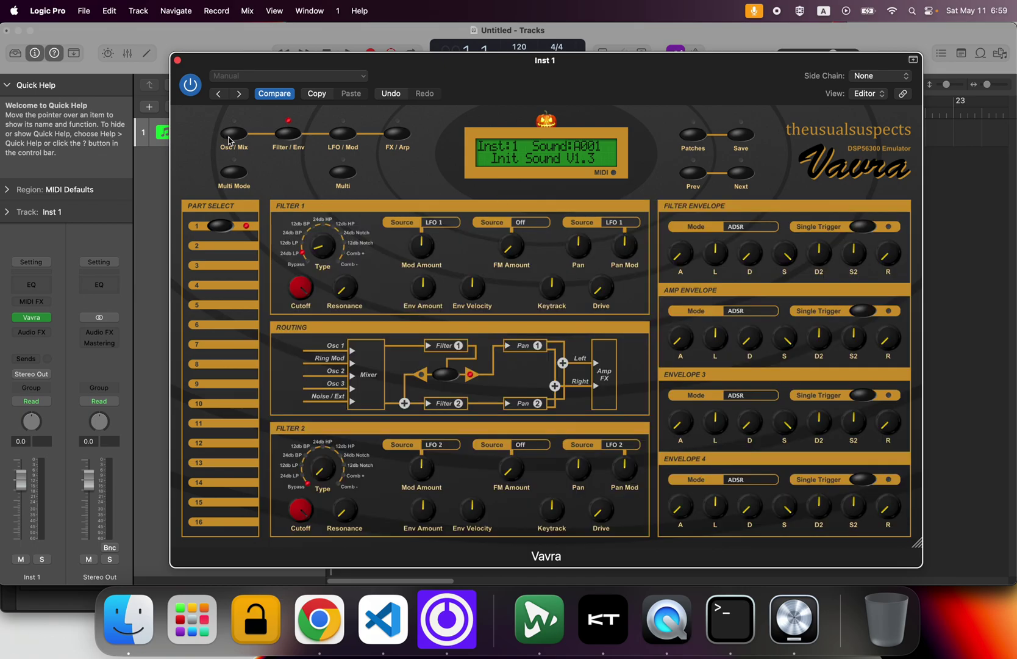